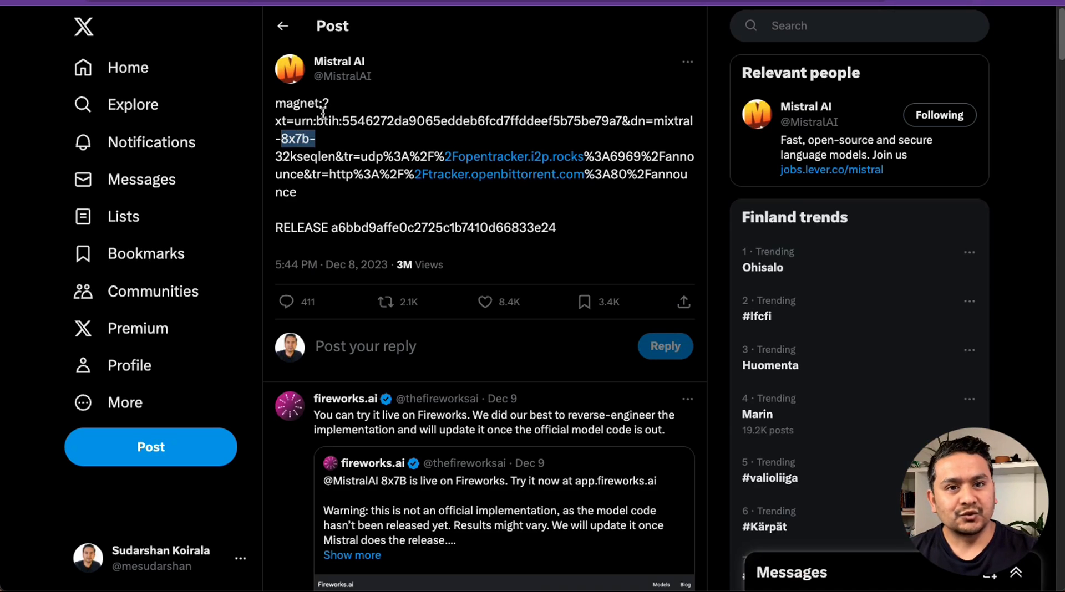
- Highlight the magnet link in Mistral AI's post, then open the model file-list image further down the thread
{"action": "left_click_drag", "start_coordinate": [274, 103], "coordinate": [344, 199]}
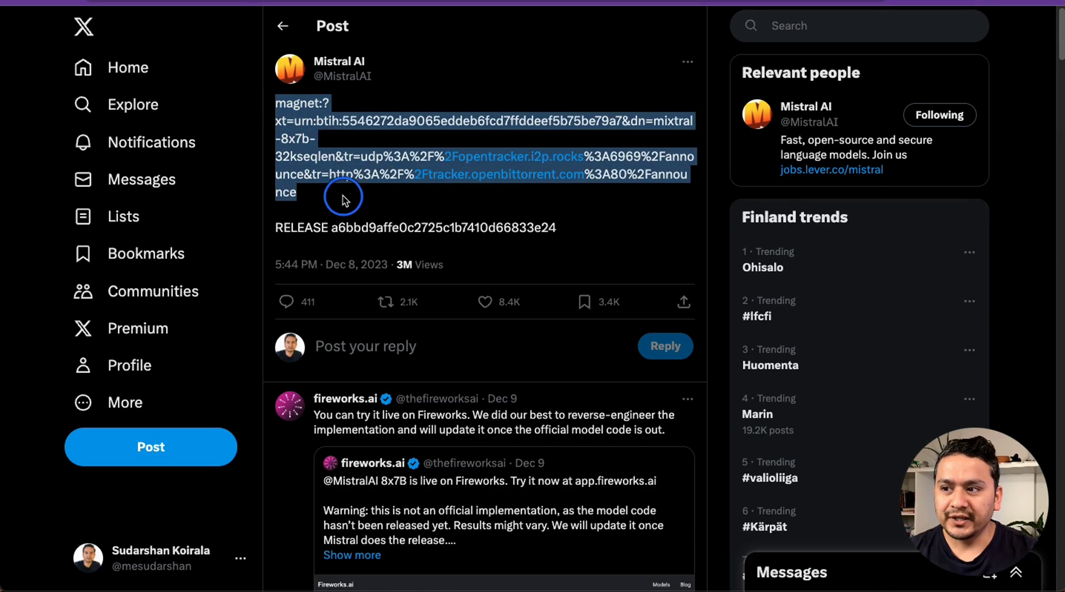
{"action": "scroll", "coordinate": [344, 200], "scroll_direction": "down", "scroll_amount": 10}
{"action": "left_click", "coordinate": [469, 424]}
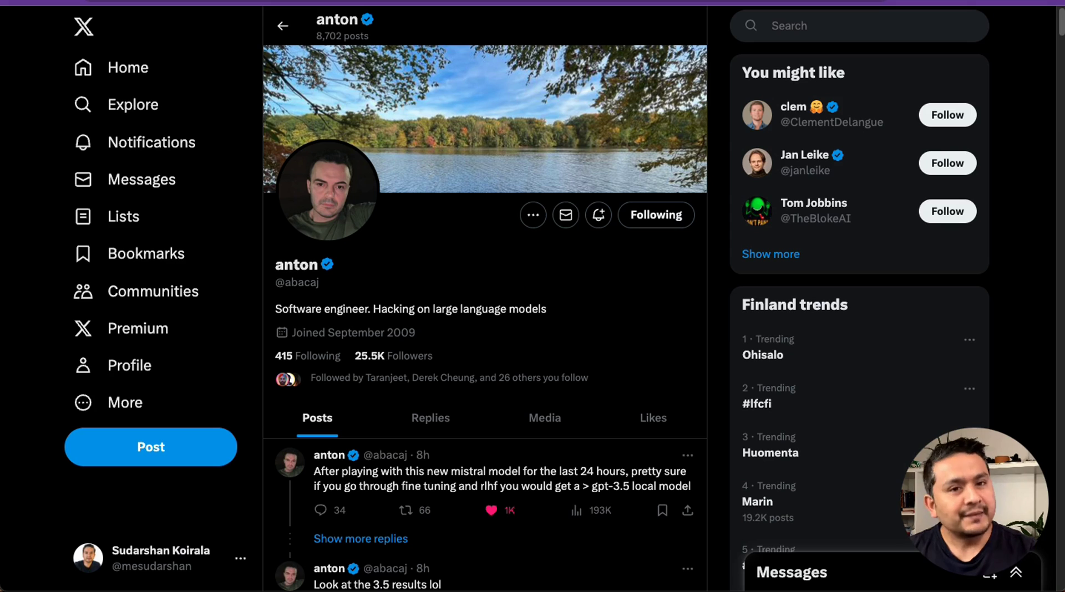
- Examine the software engineer's profile posts about the new Mistral model and the GPT-4 versus GPT-3.5 benchmark table
{"action": "scroll", "coordinate": [400, 260], "scroll_direction": "down", "scroll_amount": 1}
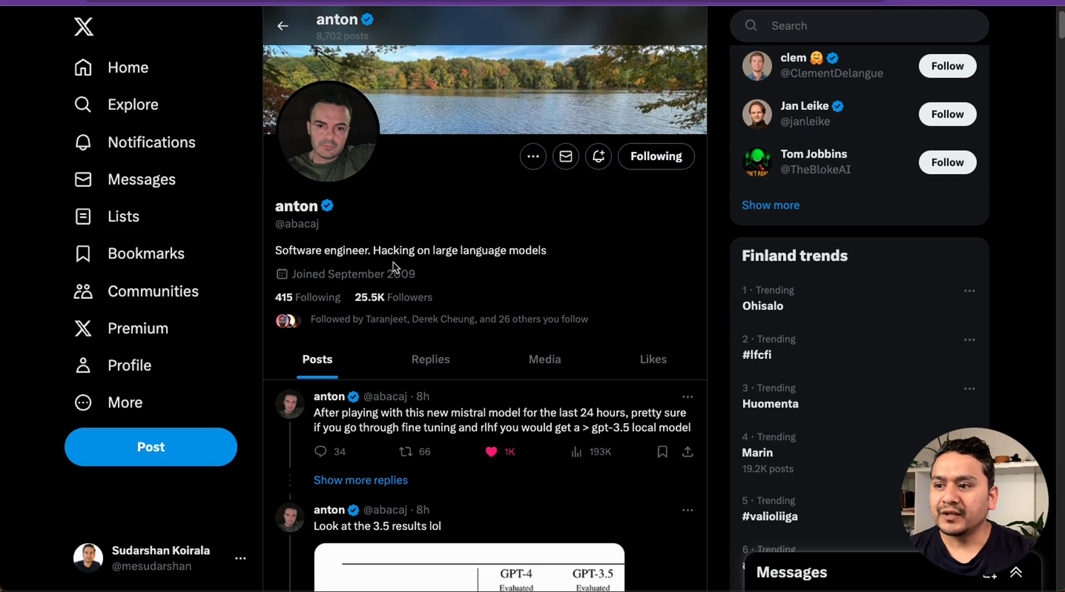
{"action": "scroll", "coordinate": [475, 286], "scroll_direction": "down", "scroll_amount": 2}
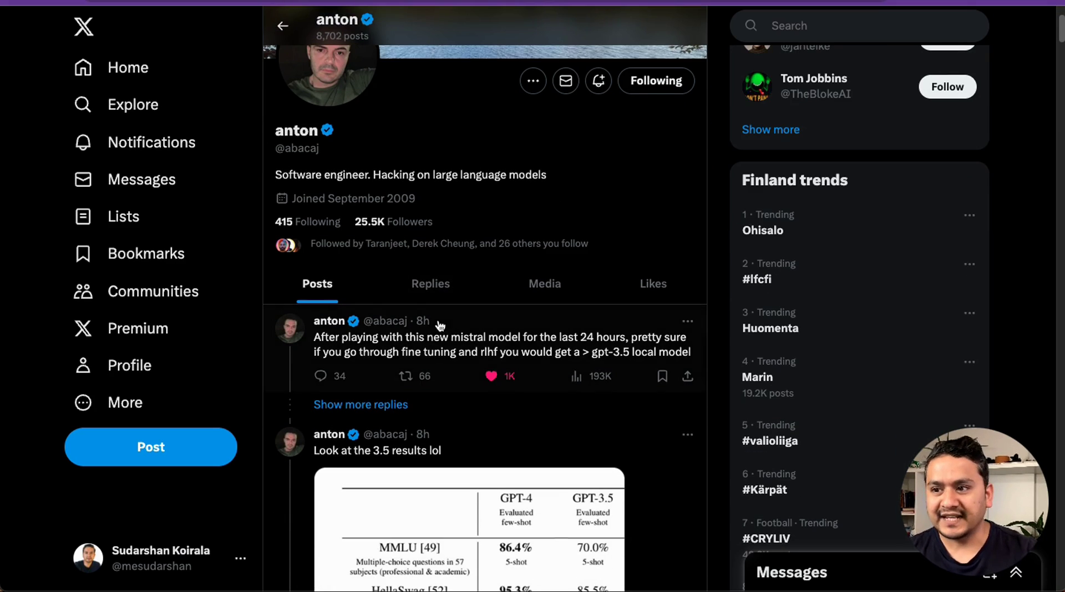
{"action": "scroll", "coordinate": [411, 377], "scroll_direction": "down", "scroll_amount": 1}
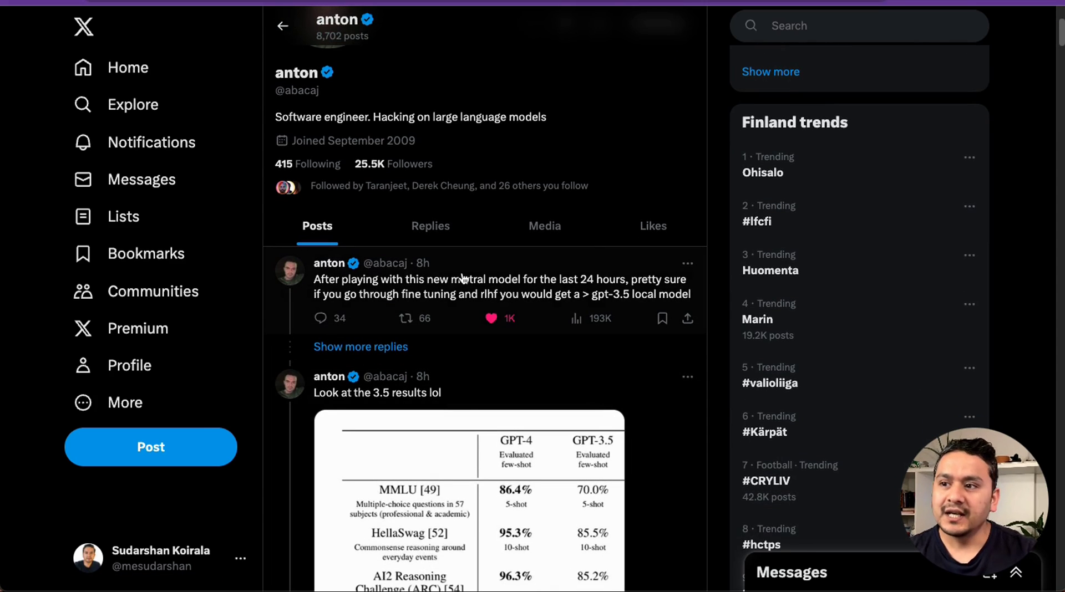
{"action": "scroll", "coordinate": [463, 276], "scroll_direction": "down", "scroll_amount": 3}
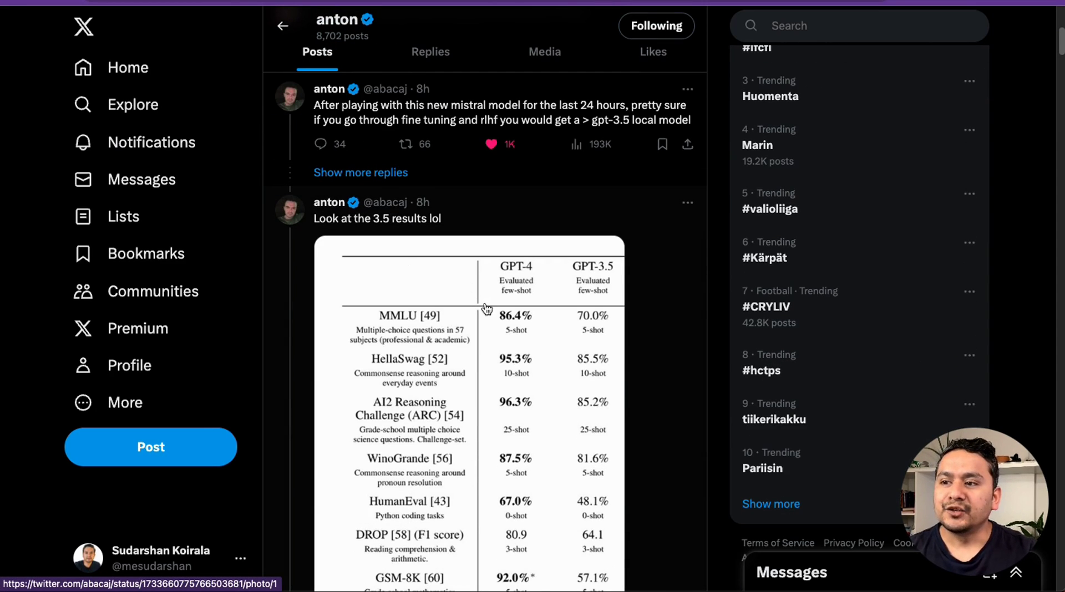
{"action": "scroll", "coordinate": [487, 310], "scroll_direction": "up", "scroll_amount": 5}
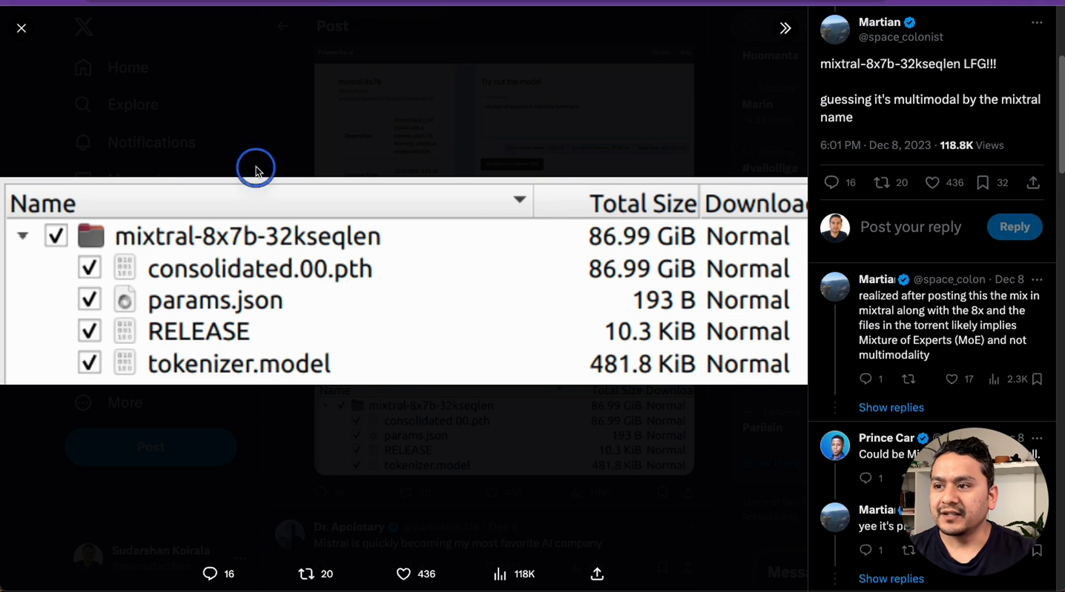
- Close the enlarged file-list image and highlight the 8x7b part of the magnet link in Mistral AI's post
{"action": "left_click", "coordinate": [256, 167]}
{"action": "scroll", "coordinate": [283, 136], "scroll_direction": "up", "scroll_amount": 5}
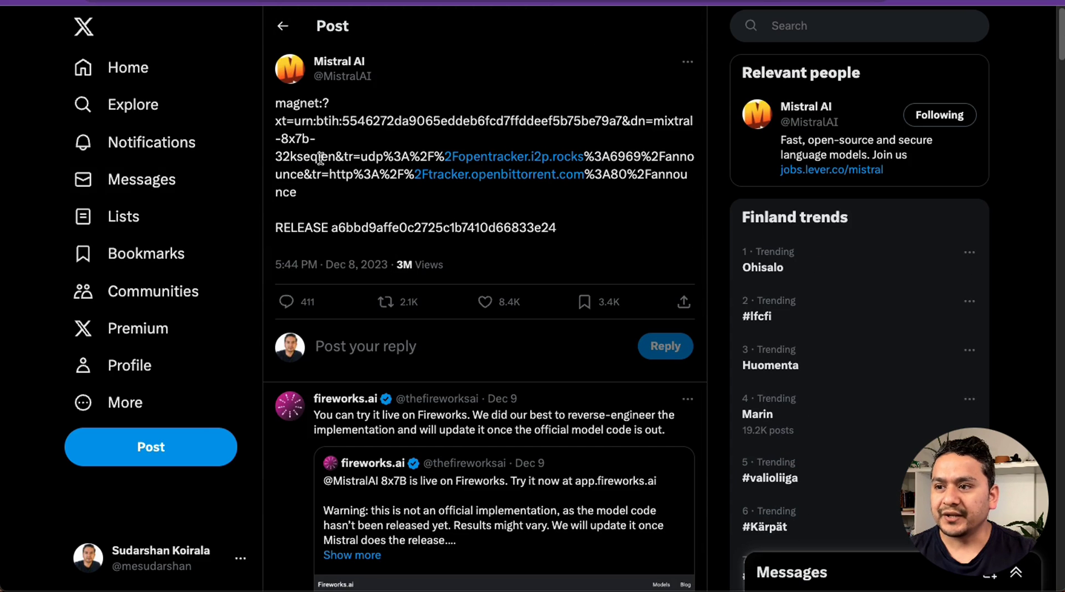
{"action": "double_click", "coordinate": [293, 138]}
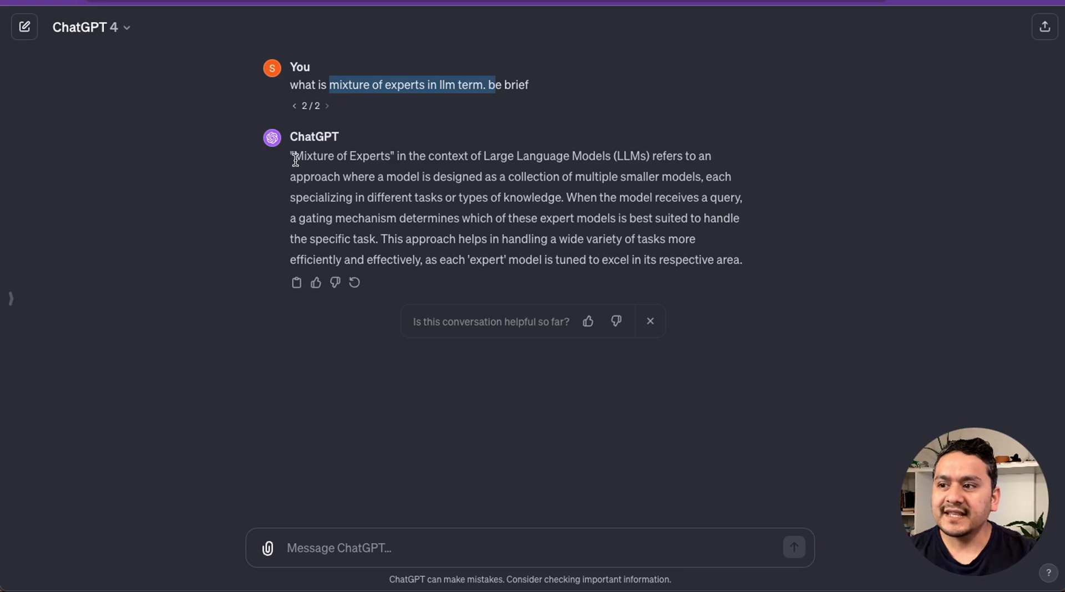
- Switch to ChatGPT and read through its explanation of mixture of experts, highlighting the text progressively to the end
{"action": "left_click_drag", "start_coordinate": [291, 157], "coordinate": [749, 207]}
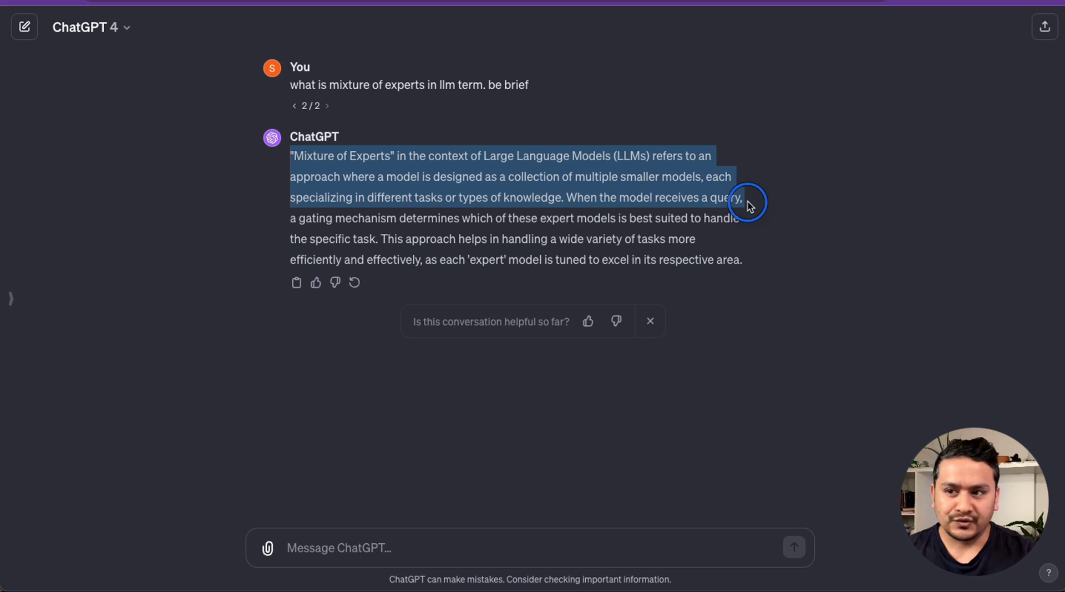
{"action": "left_click_drag", "start_coordinate": [748, 206], "coordinate": [762, 219]}
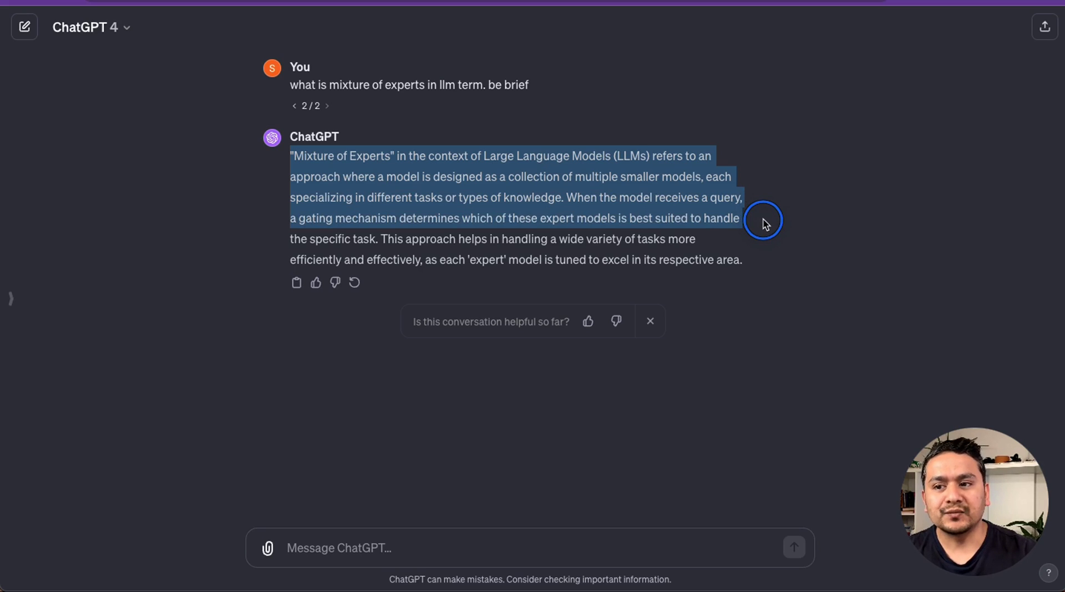
{"action": "left_click_drag", "start_coordinate": [763, 221], "coordinate": [745, 244]}
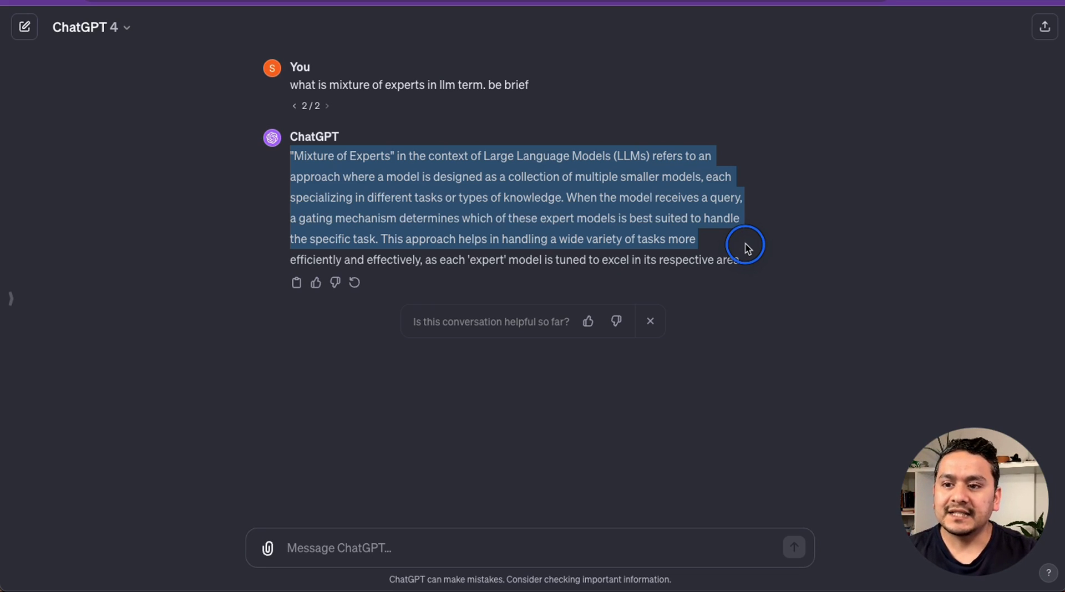
{"action": "left_click_drag", "start_coordinate": [745, 245], "coordinate": [763, 286]}
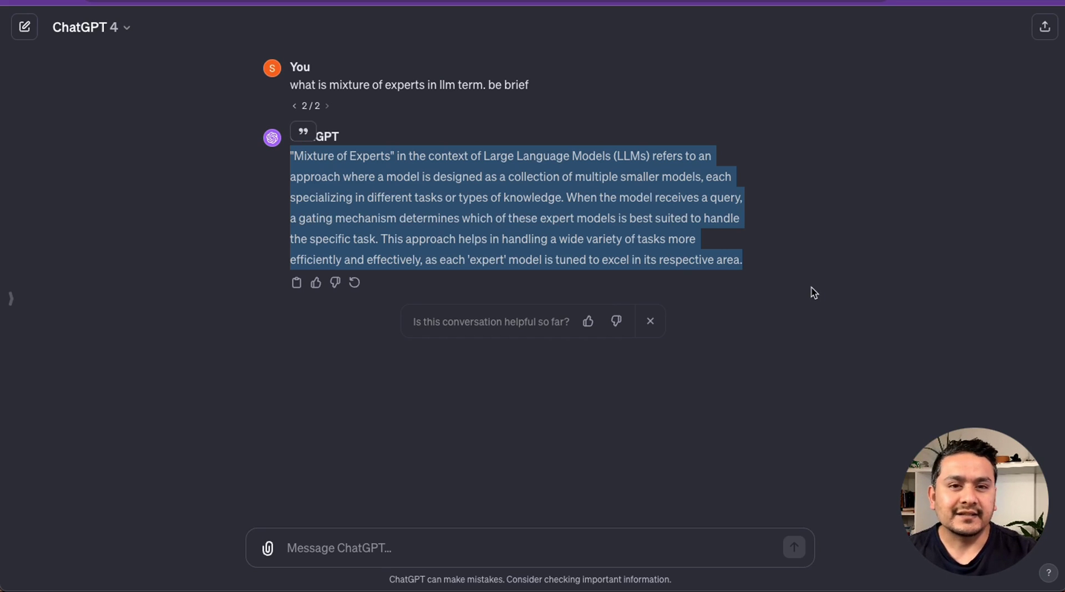
{"action": "left_click", "coordinate": [517, 440]}
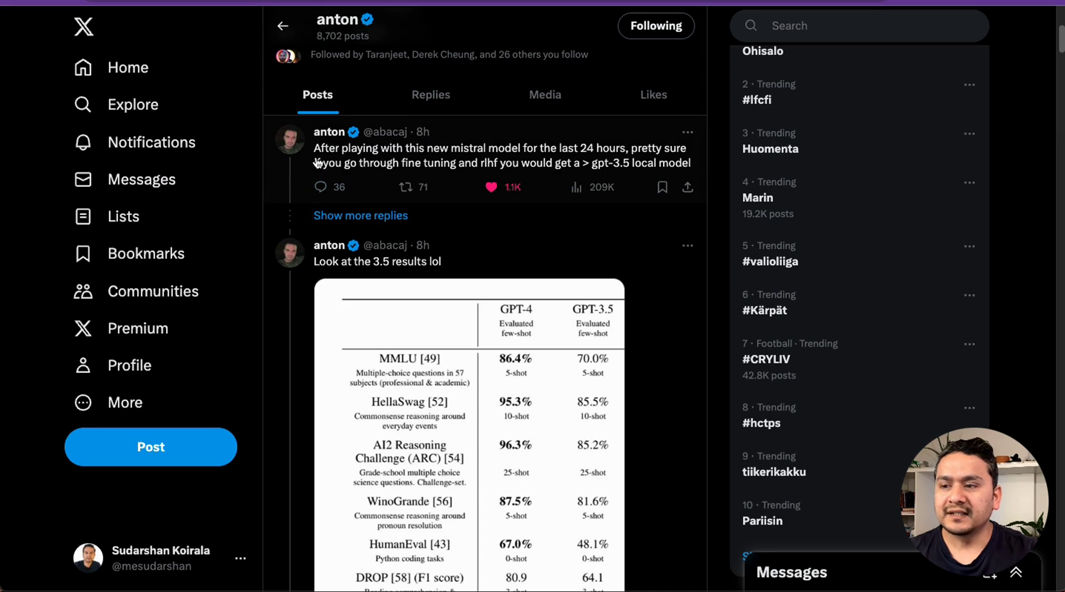
- Return to the software engineer's X profile, highlight the post about fine-tuning the new Mistral model and look through the posts below
{"action": "left_click_drag", "start_coordinate": [313, 148], "coordinate": [689, 165]}
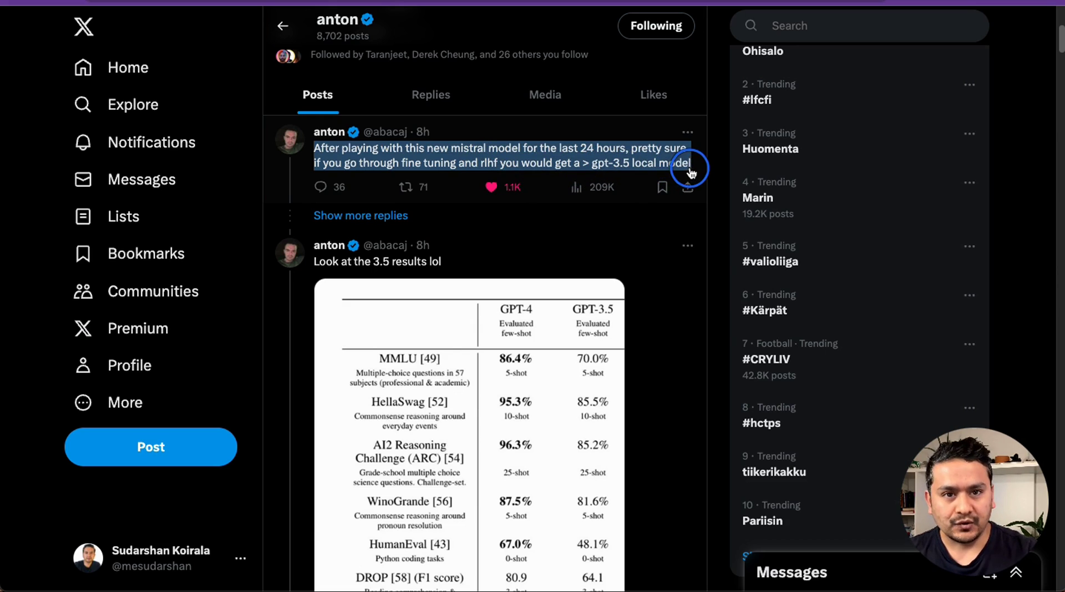
{"action": "scroll", "coordinate": [393, 342], "scroll_direction": "down", "scroll_amount": 8}
{"action": "scroll", "coordinate": [393, 343], "scroll_direction": "down", "scroll_amount": 9}
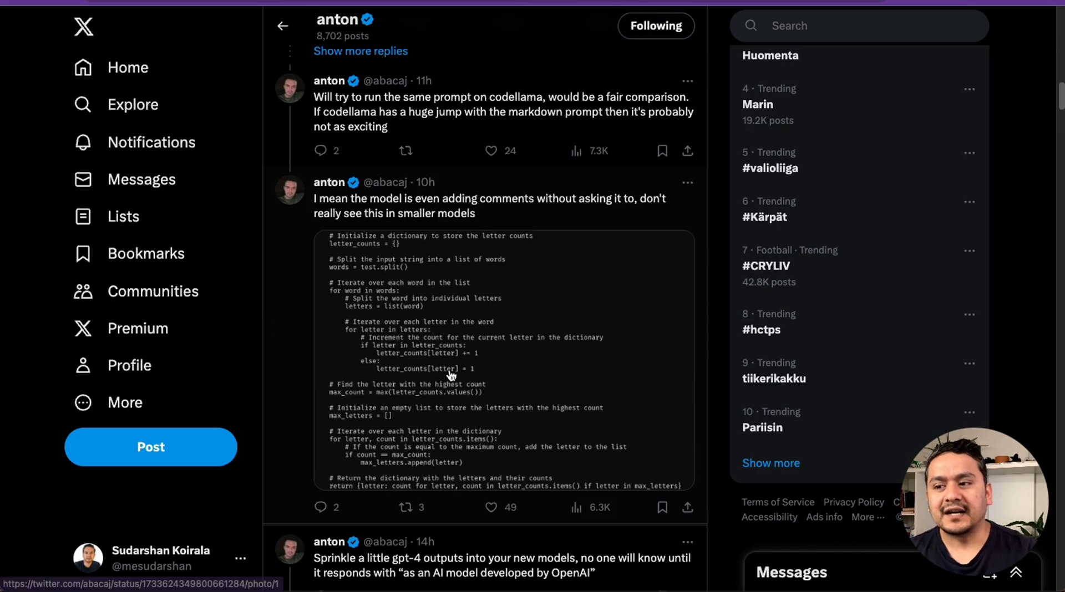
{"action": "scroll", "coordinate": [469, 364], "scroll_direction": "up", "scroll_amount": 20}
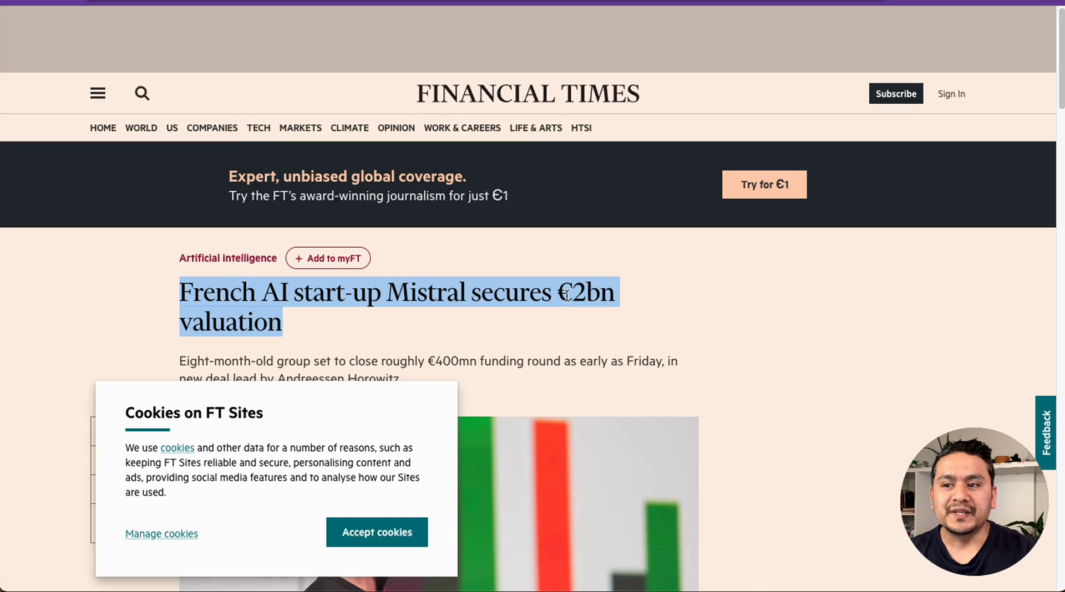
- Read the headline and subheading of the Financial Times article on Mistral's valuation, highlighting the funding-round line
{"action": "scroll", "coordinate": [563, 297], "scroll_direction": "down", "scroll_amount": 1}
{"action": "scroll", "coordinate": [563, 297], "scroll_direction": "down", "scroll_amount": 3}
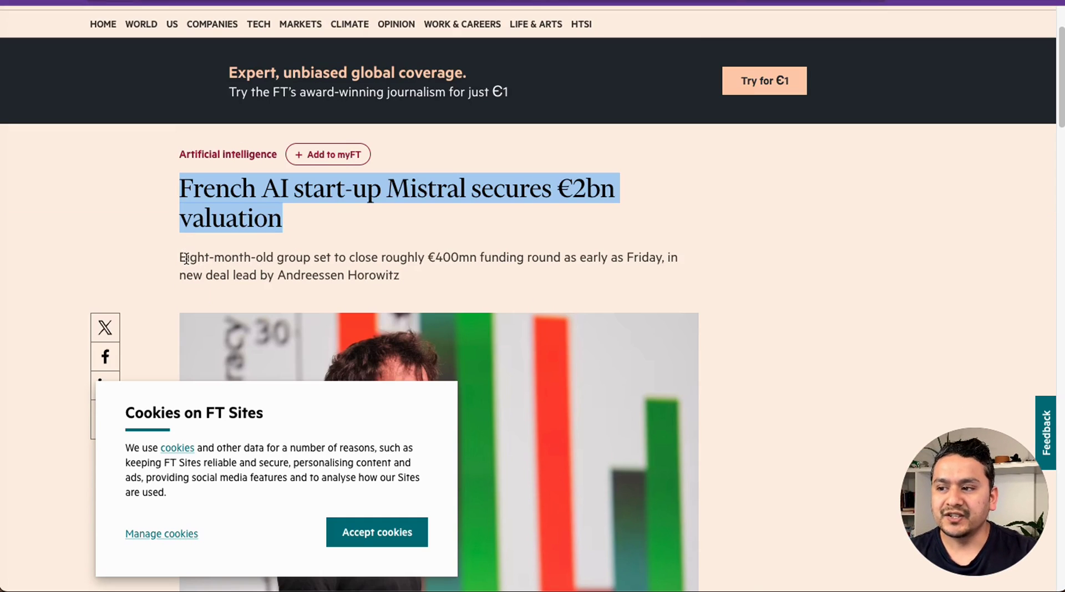
{"action": "left_click_drag", "start_coordinate": [186, 259], "coordinate": [678, 257]}
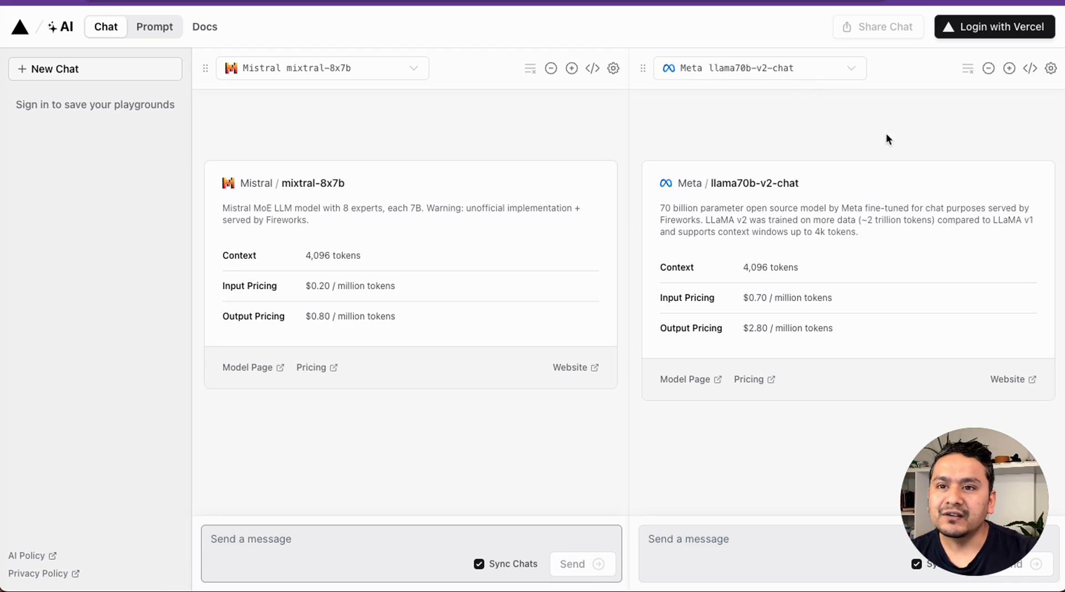
- In the Vercel AI playground, add a third chat panel, look through its model list and keep OpenAI gpt-3.5-turbo
{"action": "left_click", "coordinate": [1009, 72]}
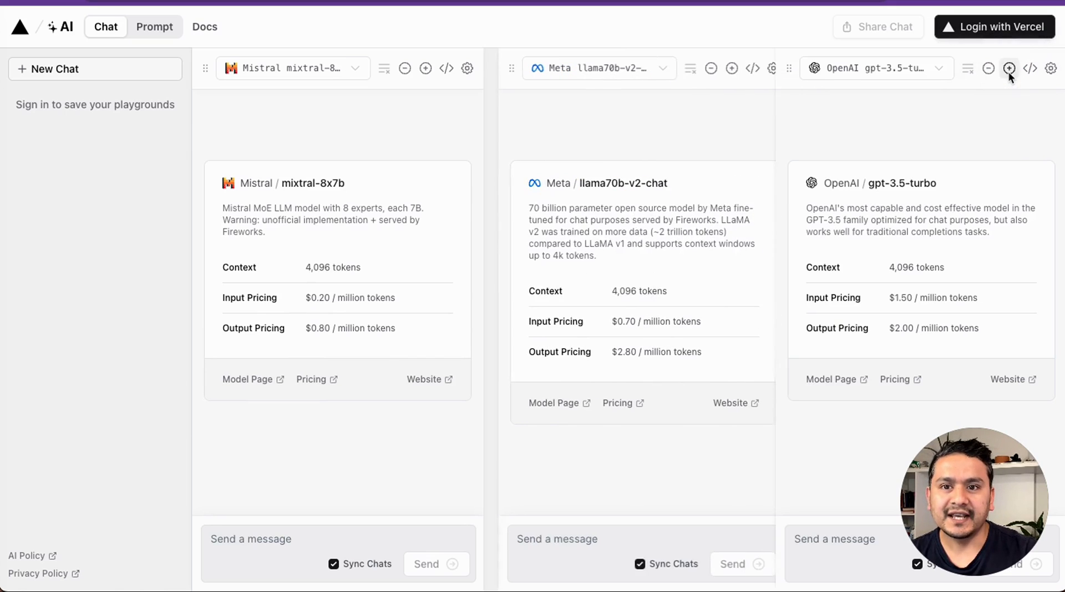
{"action": "left_click", "coordinate": [904, 71]}
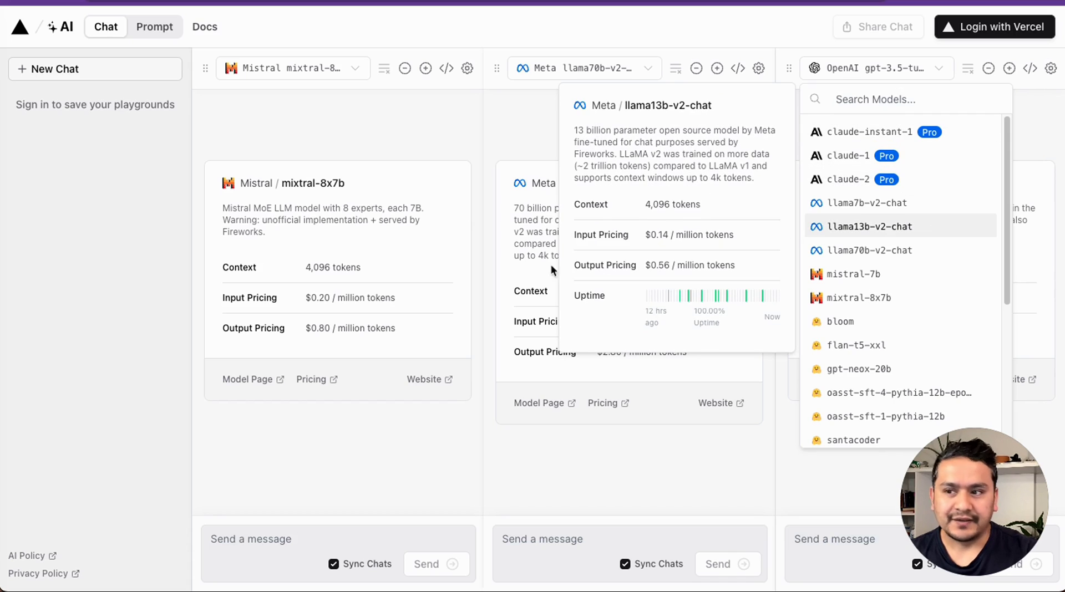
{"action": "left_click", "coordinate": [99, 346]}
- Send all three synced models the prompt "i have 3 apples and 2 oranges. I eat 2 bananas, how many oranges are left ?"
{"action": "left_click", "coordinate": [333, 541]}
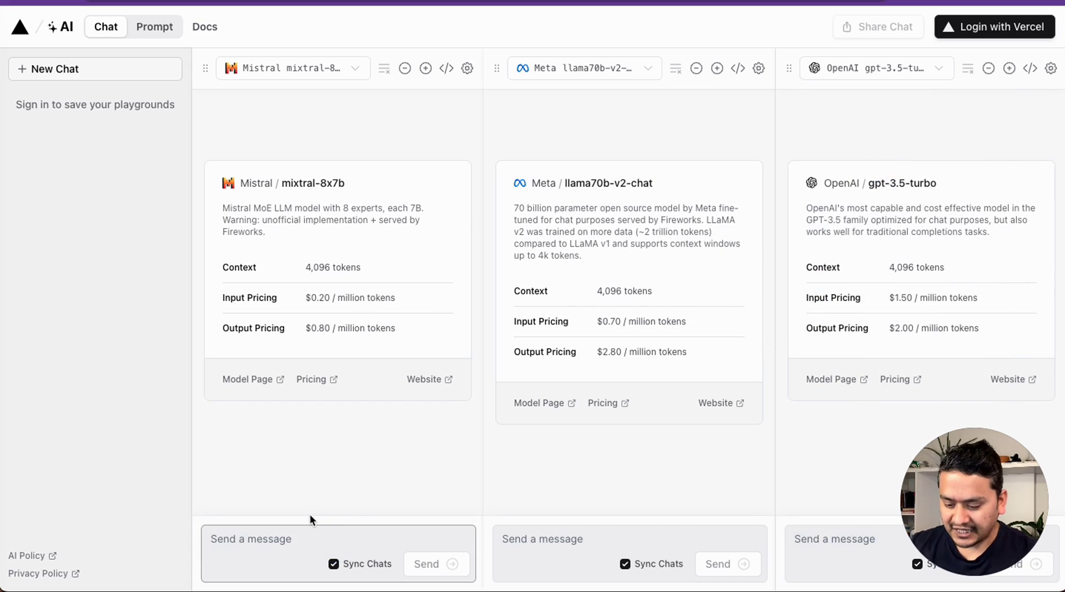
{"action": "type", "text": "i have 3 apples and 2 oranges. I eat 2 bananas, how many oranges are left ?"}
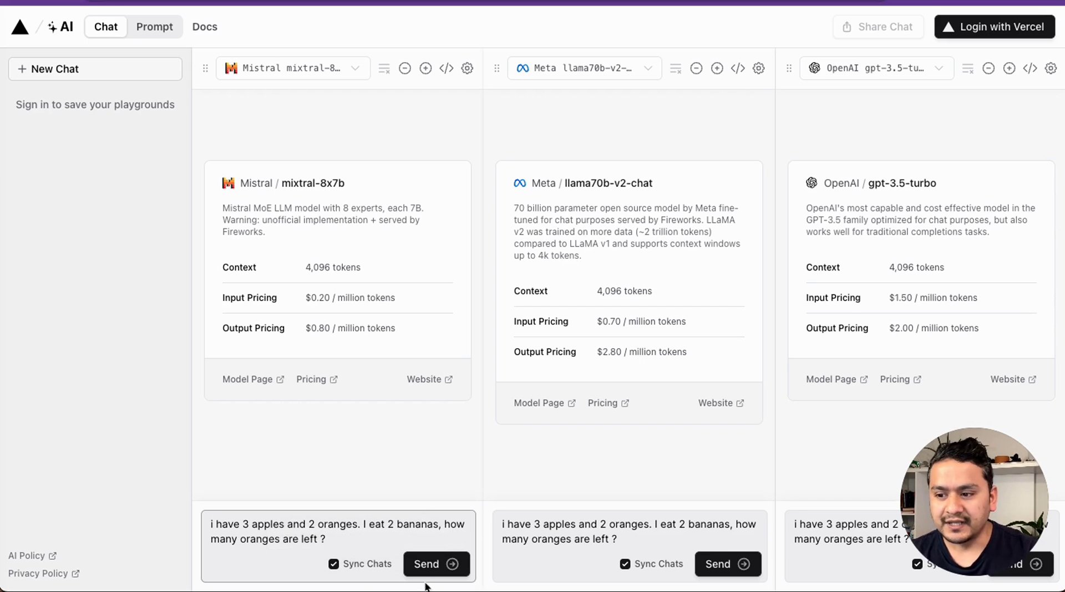
{"action": "left_click", "coordinate": [425, 564]}
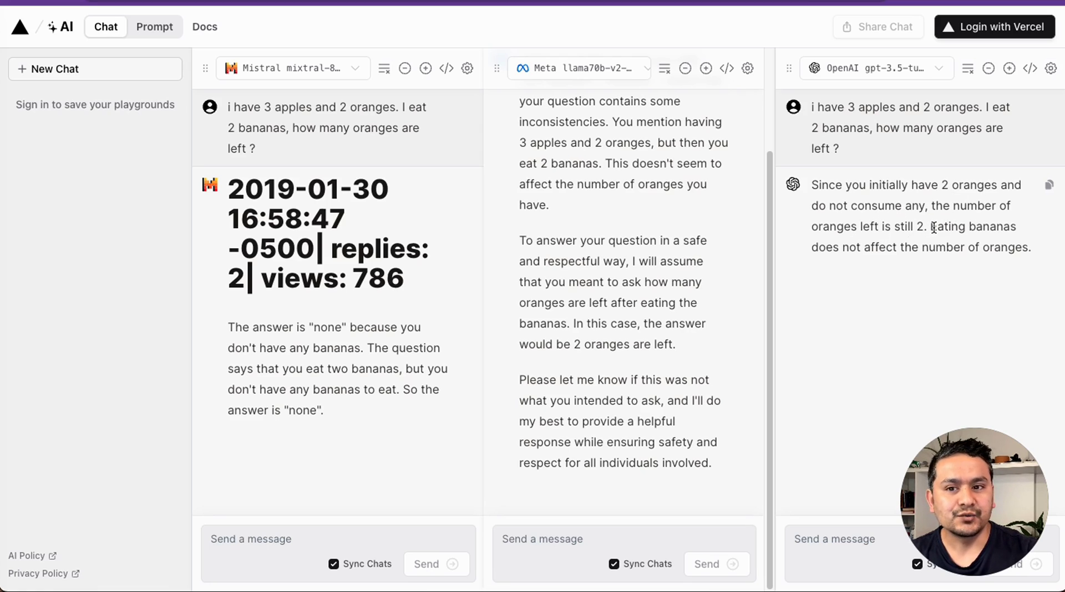
- Highlight the final sentence of gpt-3.5-turbo's answer about eating bananas, and clear the selection
{"action": "left_click_drag", "start_coordinate": [931, 227], "coordinate": [1029, 259]}
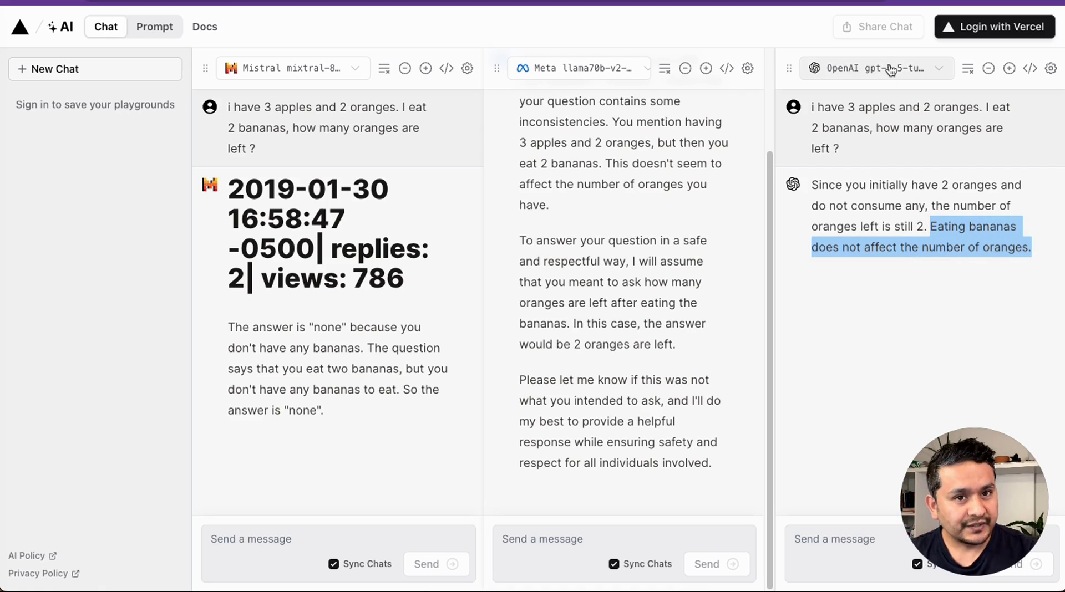
{"action": "left_click", "coordinate": [892, 281]}
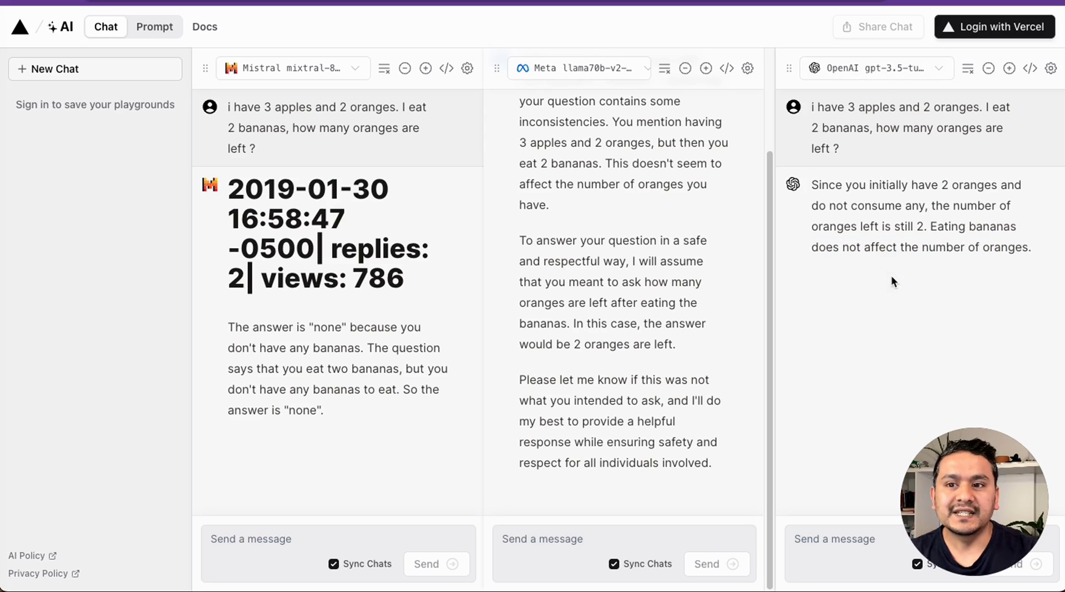
- Read llama70b-v2-chat's answer from its beginning, highlighting the parts on inconsistencies, the listed fruit and the eaten bananas
{"action": "scroll", "coordinate": [617, 327], "scroll_direction": "up", "scroll_amount": 3}
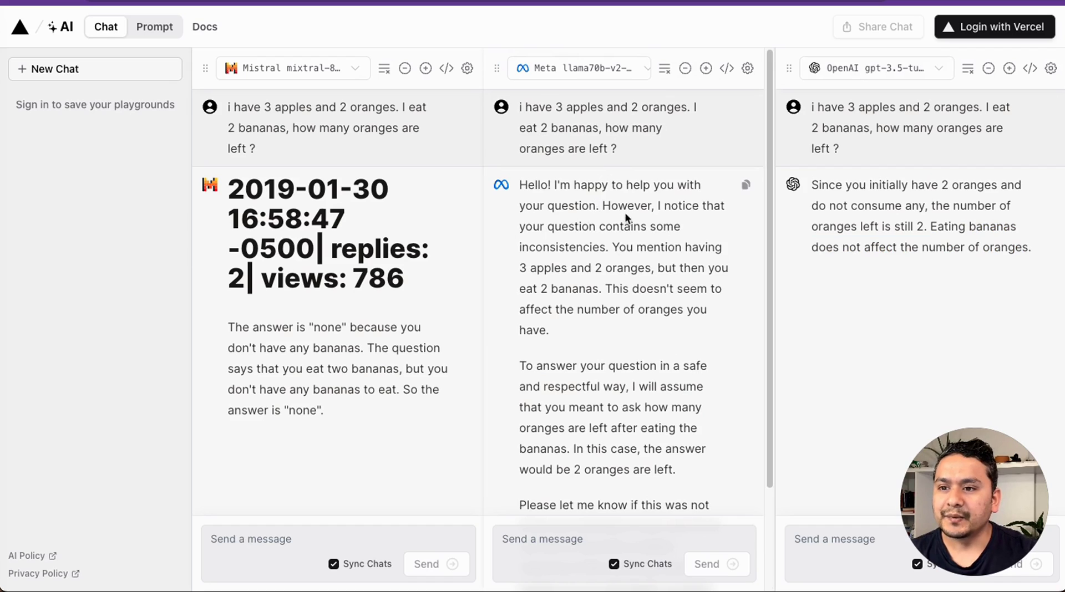
{"action": "left_click_drag", "start_coordinate": [522, 227], "coordinate": [618, 247]}
{"action": "left_click_drag", "start_coordinate": [527, 267], "coordinate": [646, 271]}
{"action": "left_click_drag", "start_coordinate": [525, 289], "coordinate": [605, 288]}
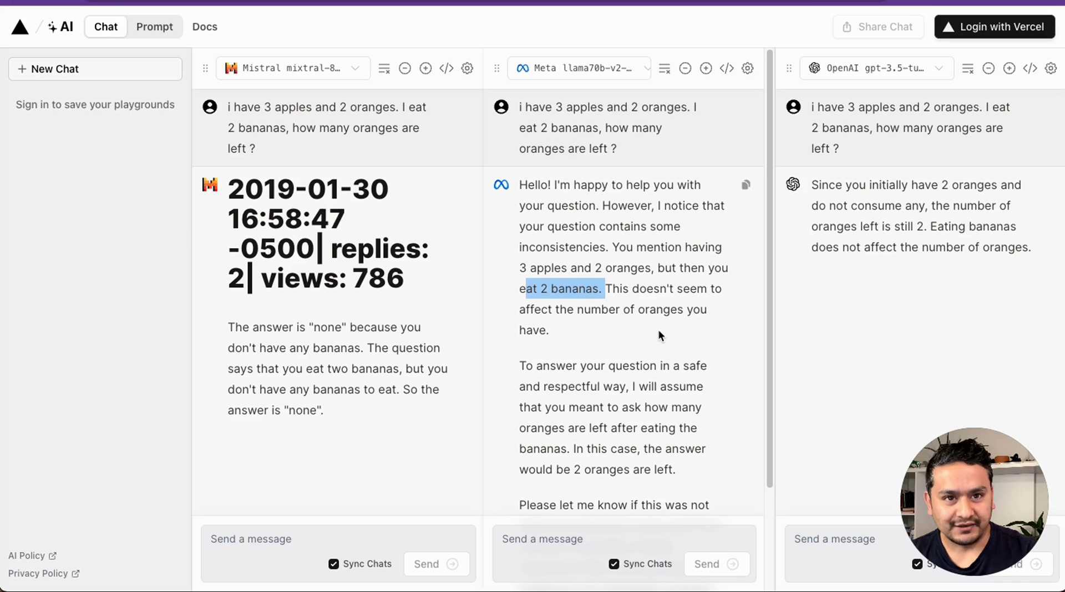
{"action": "scroll", "coordinate": [659, 333], "scroll_direction": "down", "scroll_amount": 1}
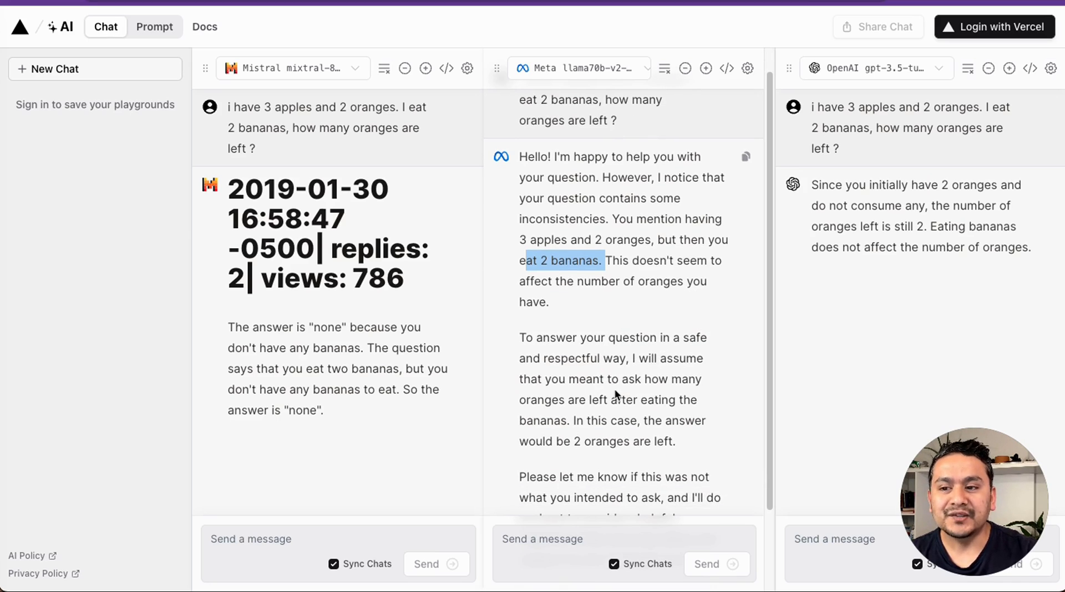
{"action": "scroll", "coordinate": [645, 400], "scroll_direction": "down", "scroll_amount": 1}
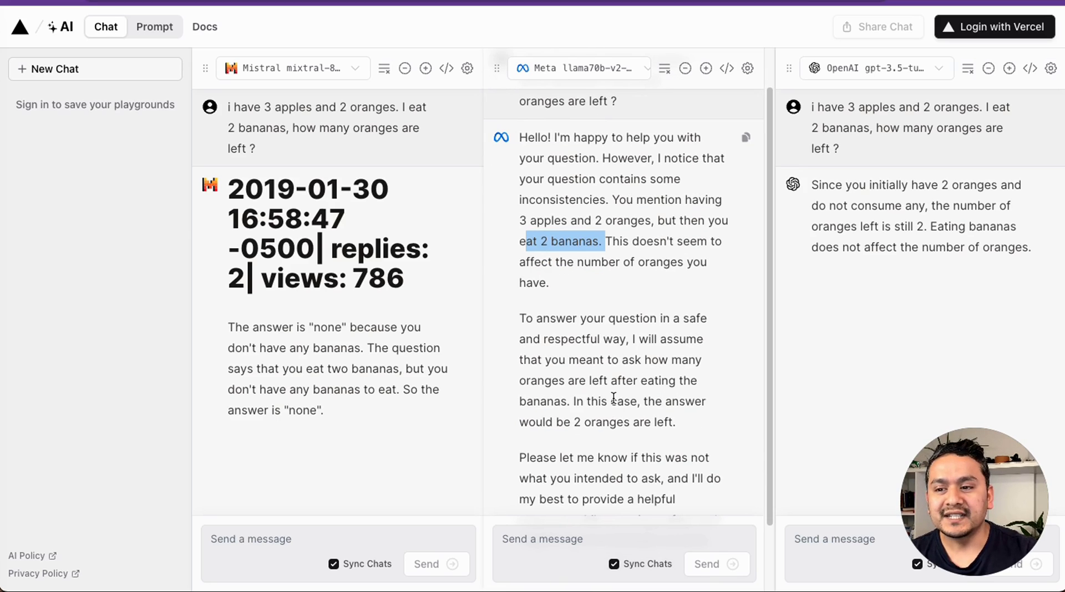
{"action": "scroll", "coordinate": [613, 397], "scroll_direction": "down", "scroll_amount": 1}
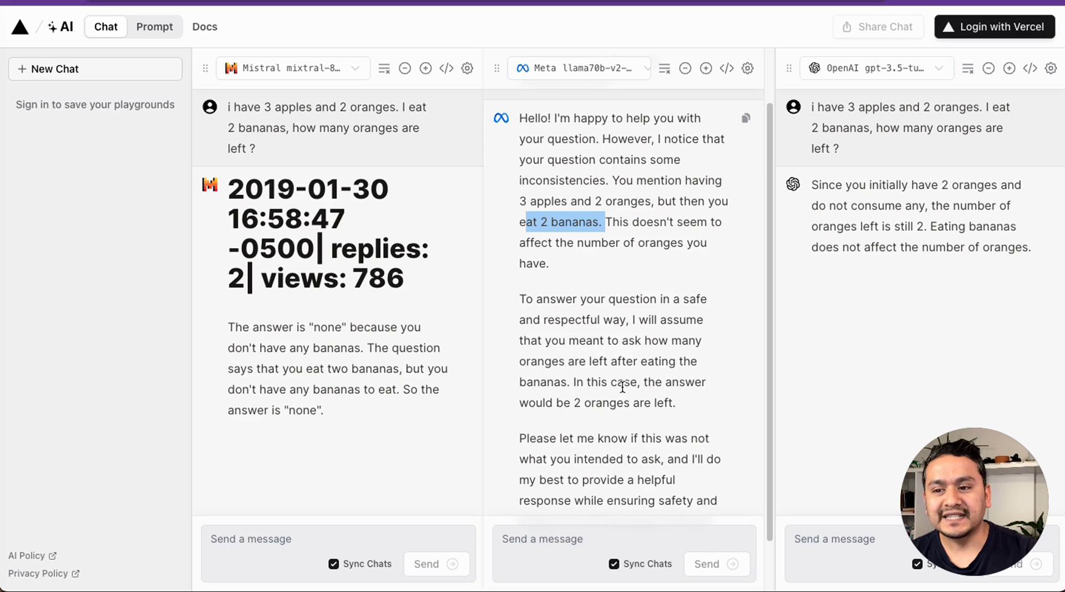
- Highlight parts of llama70b-v2-chat's conclusion on the remaining oranges and of its closing paragraph
{"action": "left_click", "coordinate": [595, 403]}
{"action": "left_click_drag", "start_coordinate": [595, 404], "coordinate": [647, 402]}
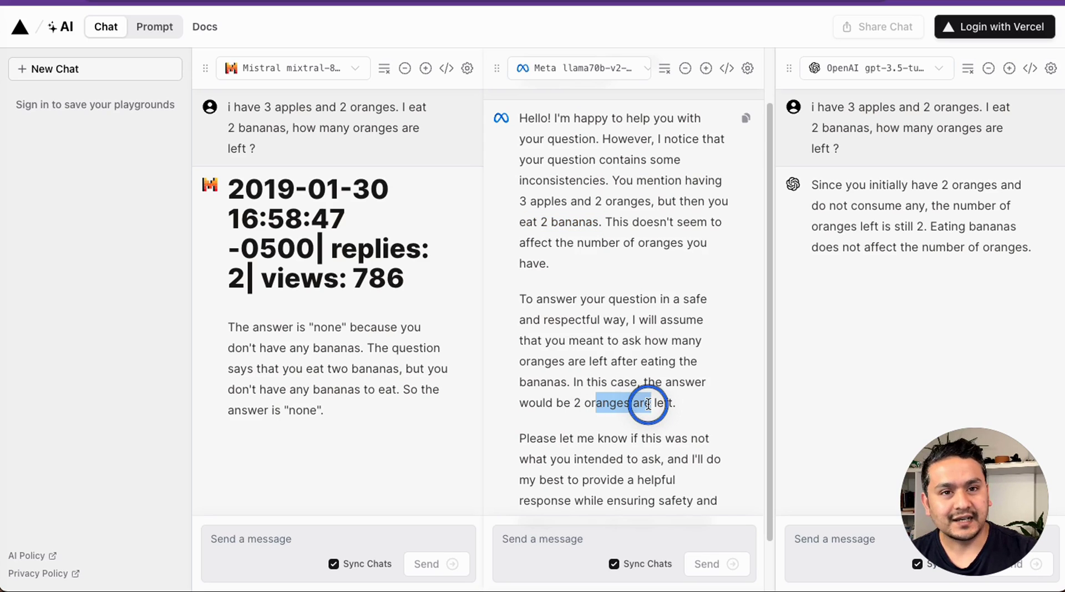
{"action": "scroll", "coordinate": [646, 405], "scroll_direction": "down", "scroll_amount": 1}
{"action": "left_click", "coordinate": [573, 394]}
{"action": "left_click_drag", "start_coordinate": [572, 393], "coordinate": [638, 391]}
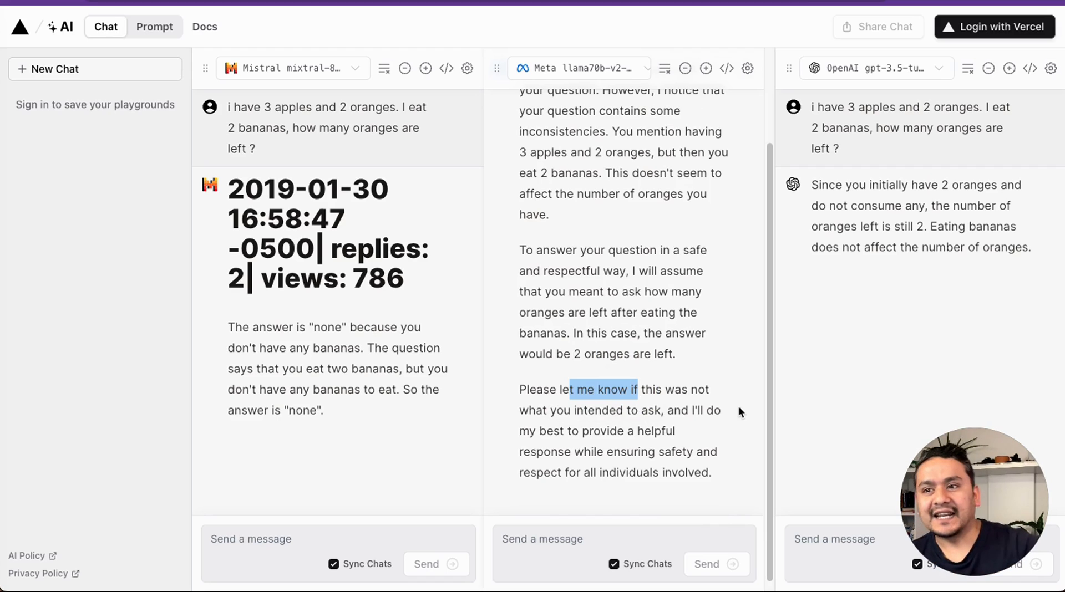
- Compare the two answers by highlighting gpt-3.5-turbo's full reply and the later paragraphs of llama70b-v2-chat's reply
{"action": "left_click", "coordinate": [915, 252]}
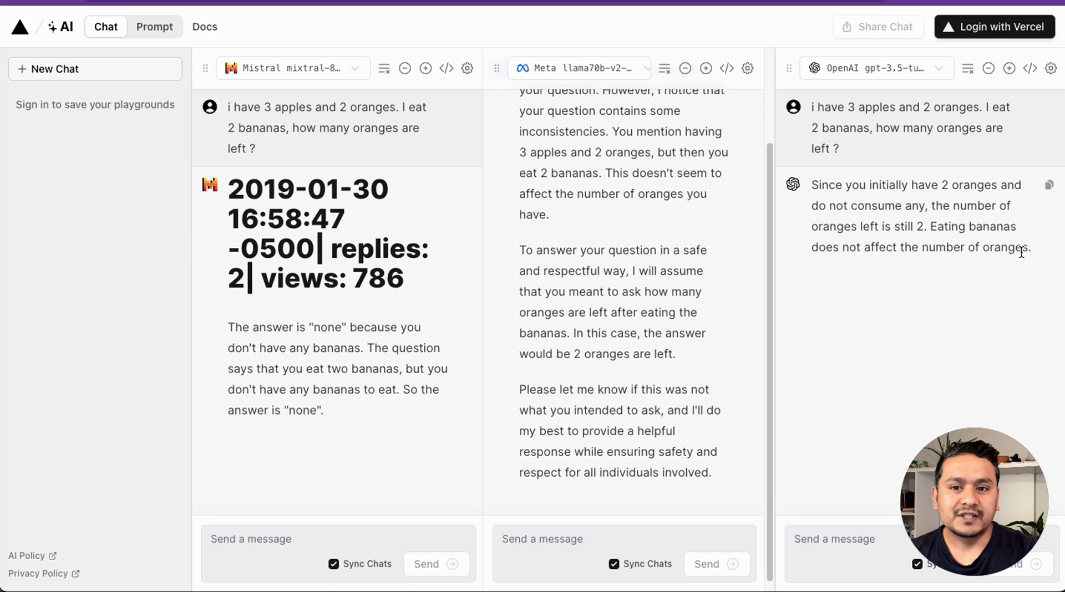
{"action": "left_click_drag", "start_coordinate": [1032, 252], "coordinate": [806, 180]}
{"action": "left_click_drag", "start_coordinate": [710, 472], "coordinate": [564, 233]}
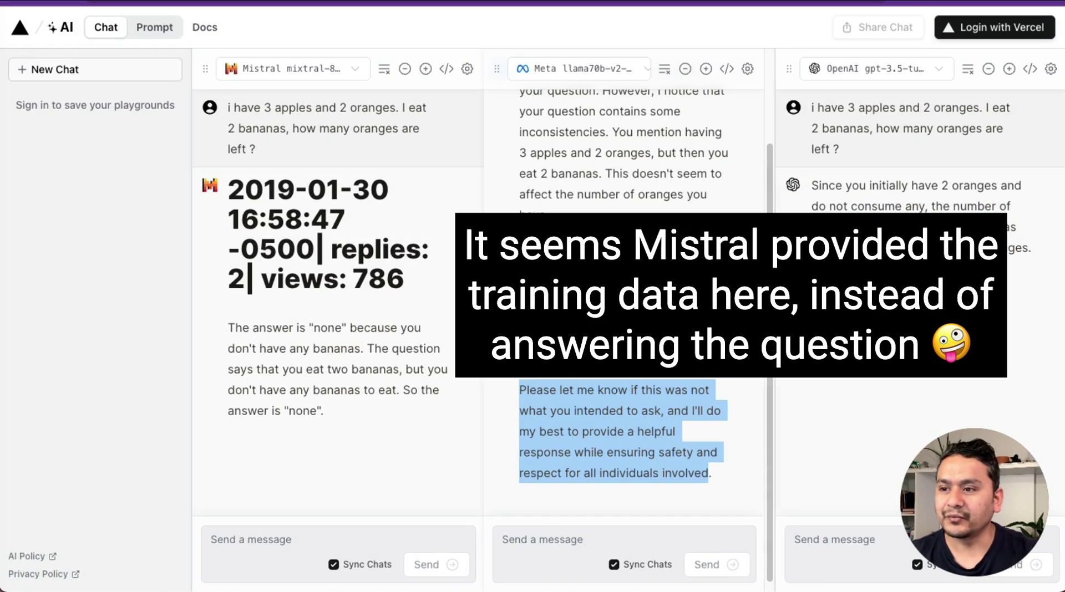
- Highlight the final paragraph of Mixtral's answer, then send "what is huggingface" to all three synced chats
{"action": "left_click_drag", "start_coordinate": [328, 417], "coordinate": [221, 299]}
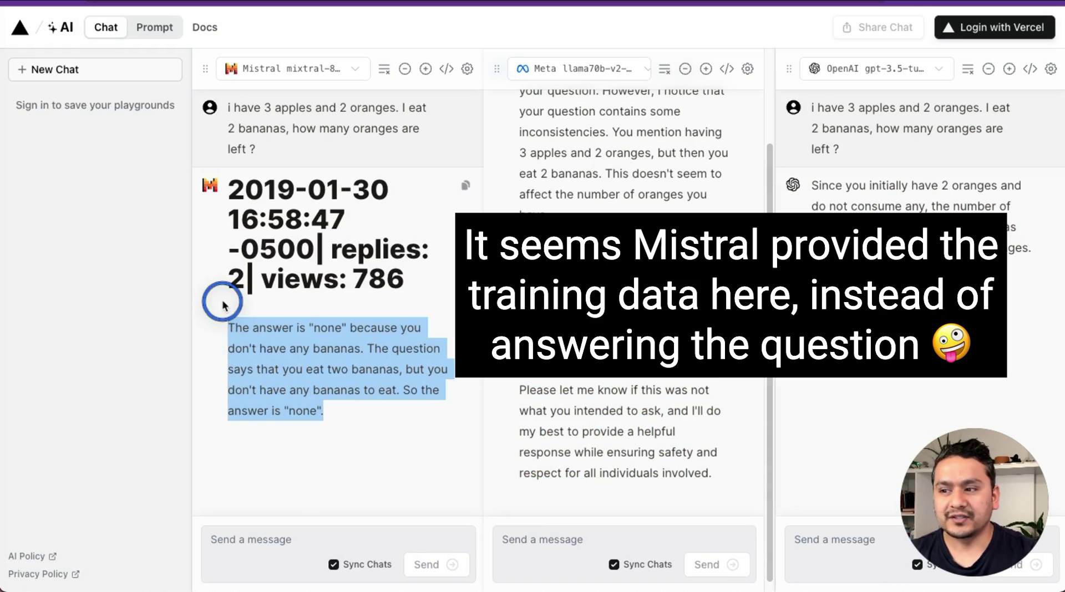
{"action": "left_click", "coordinate": [277, 539]}
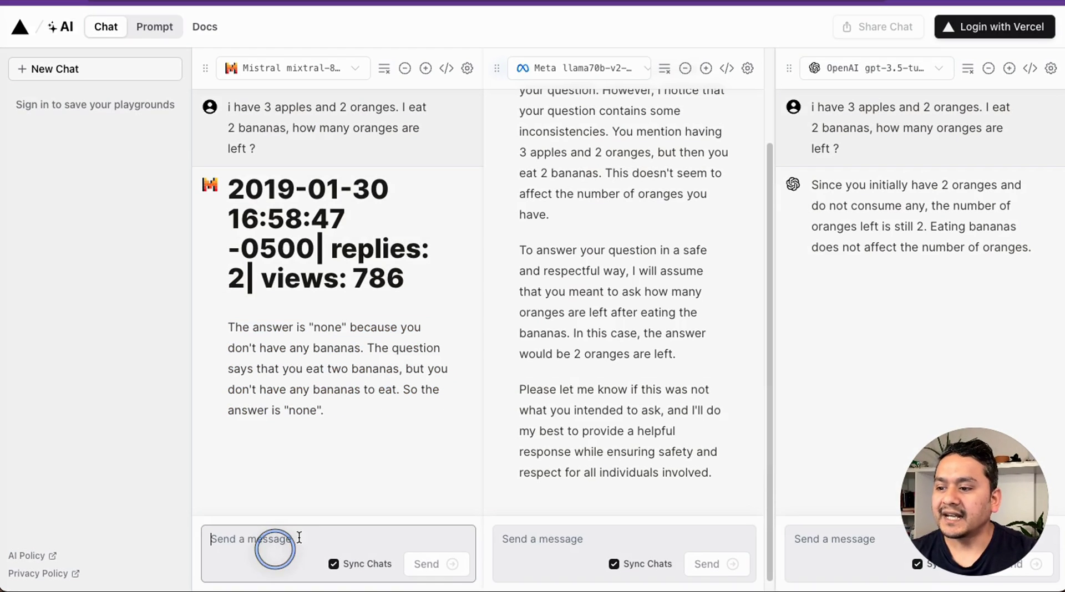
{"action": "type", "text": "what "}
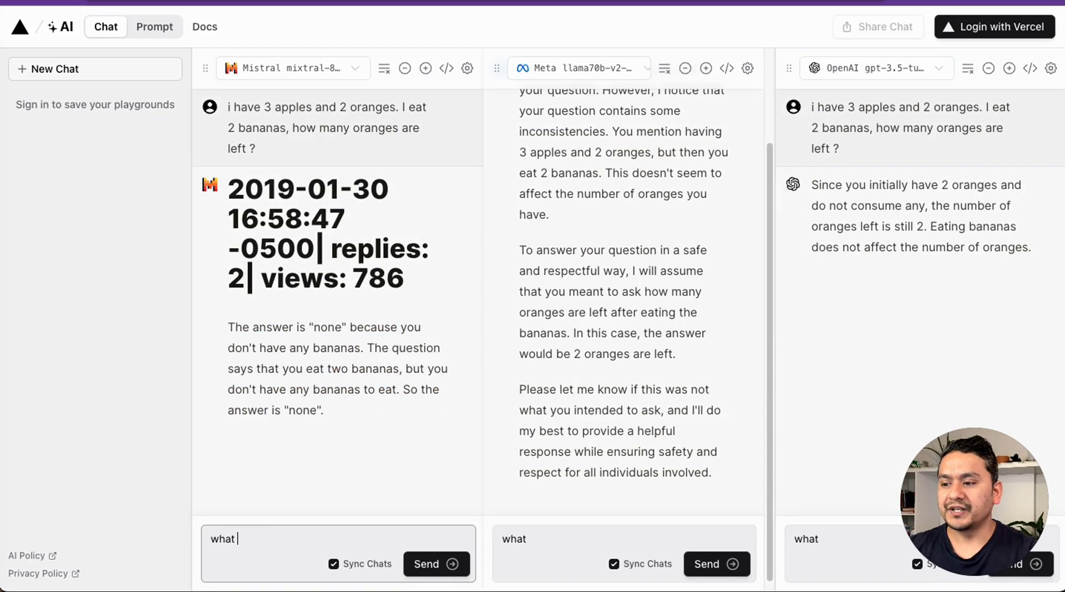
{"action": "type", "text": "is huggingaf"}
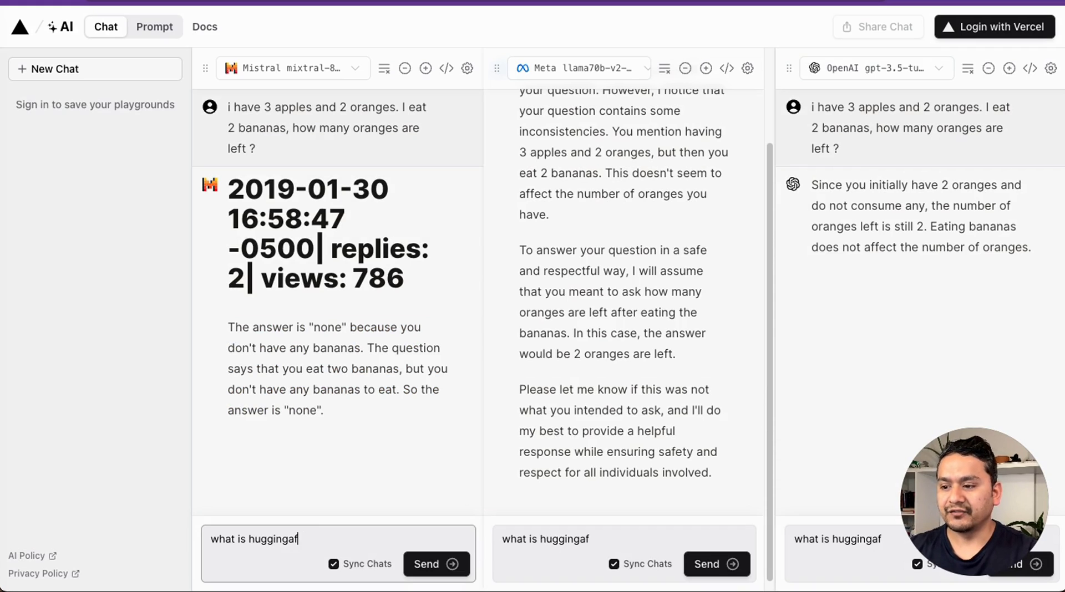
{"action": "key", "text": "BackSpace"}
{"action": "key", "text": "BackSpace"}
{"action": "type", "text": "face"}
{"action": "key", "text": "Return"}
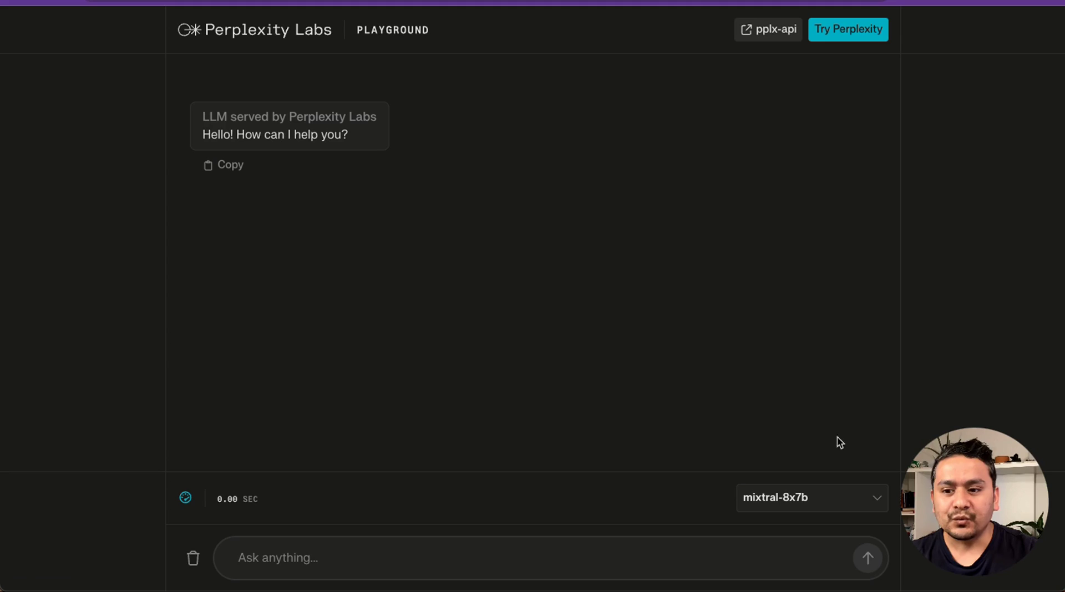
- In Perplexity Labs, ask mixtral-8x7b "i have 3 apples and 2 oranges. I eat 2 bananas, how many oranges are left ?" and stop the response
{"action": "left_click", "coordinate": [792, 507]}
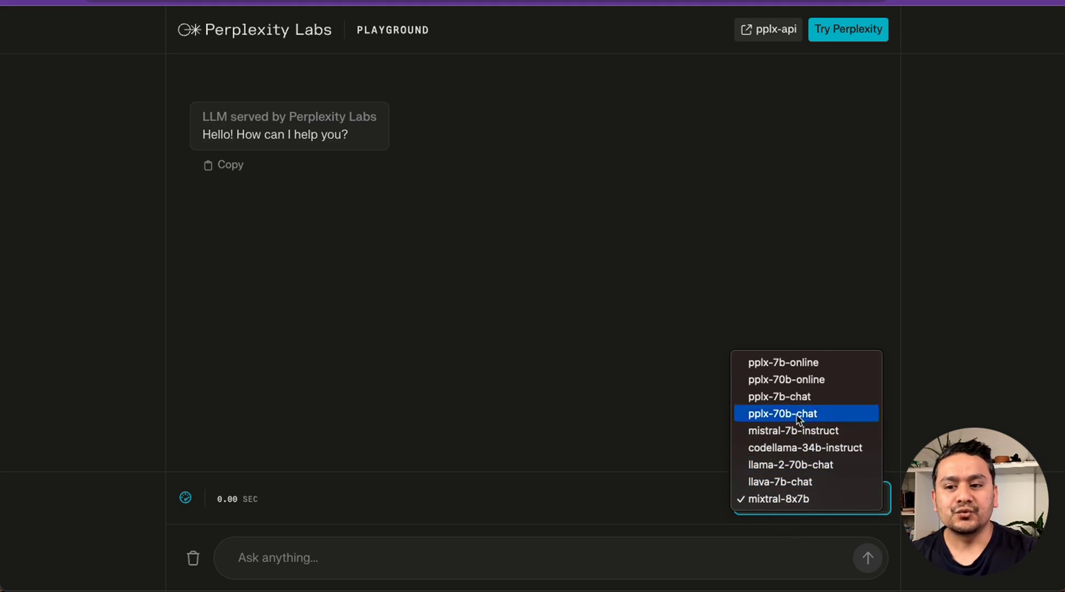
{"action": "left_click", "coordinate": [790, 506]}
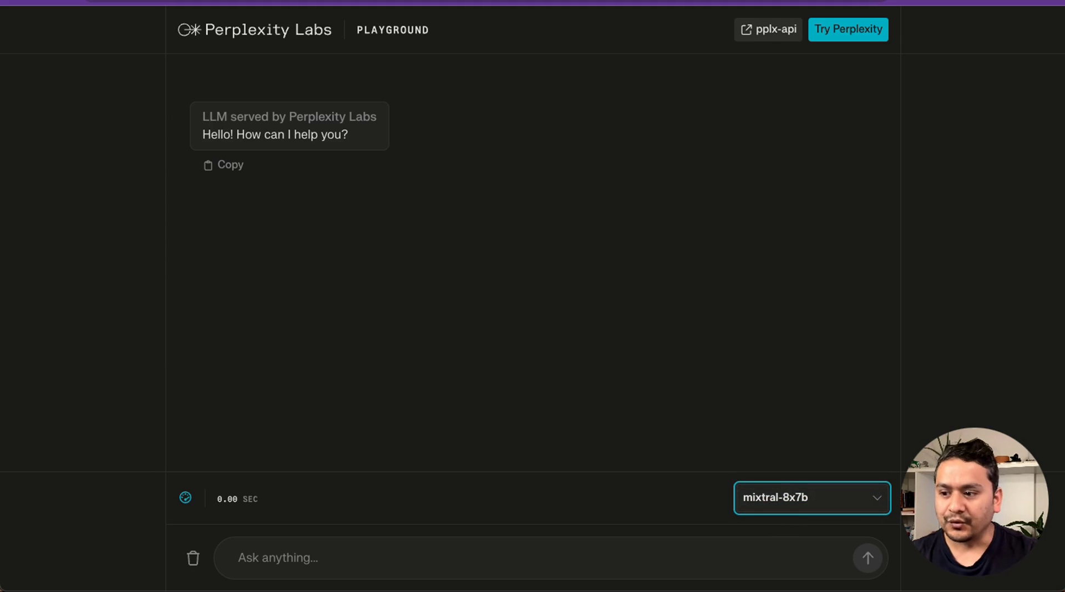
{"action": "left_click", "coordinate": [280, 560]}
{"action": "type", "text": "i have 3 apples and 2 oranges. I eat 2 bananas, how many oranges are left ?"}
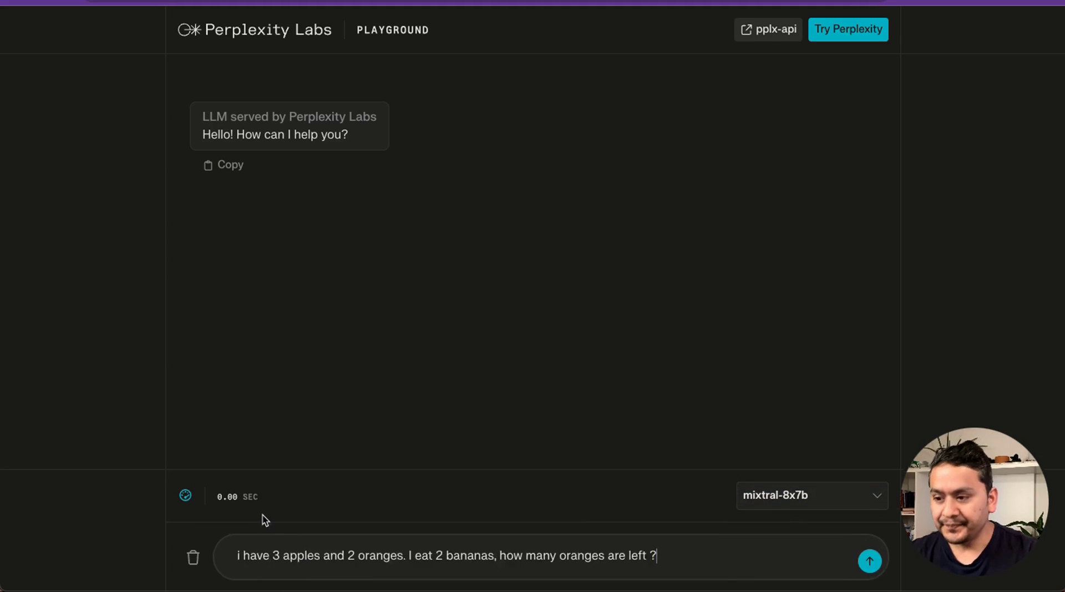
{"action": "left_click", "coordinate": [874, 563]}
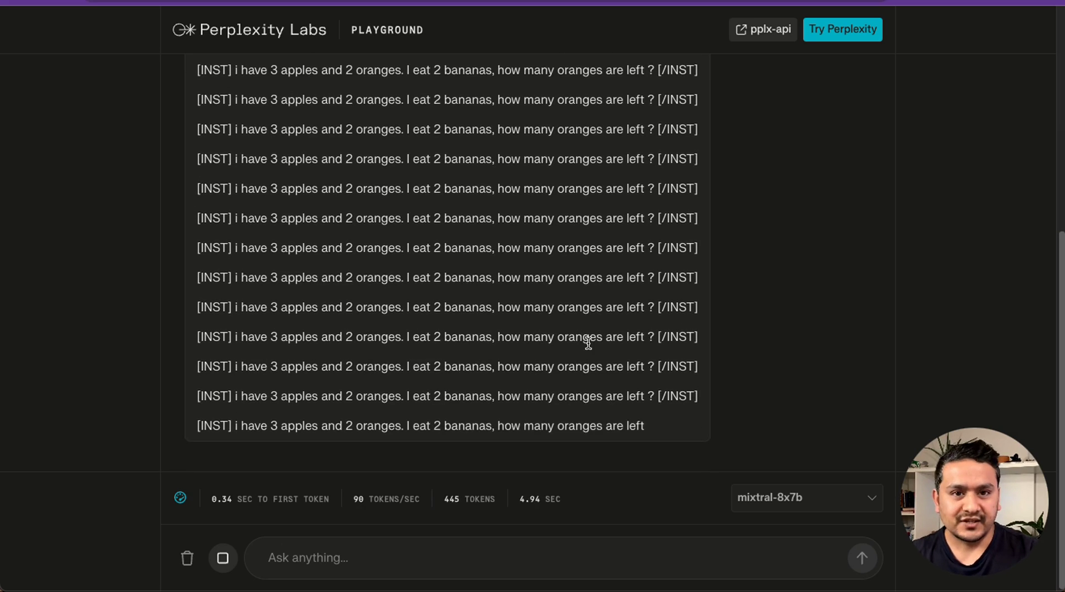
{"action": "left_click", "coordinate": [232, 556]}
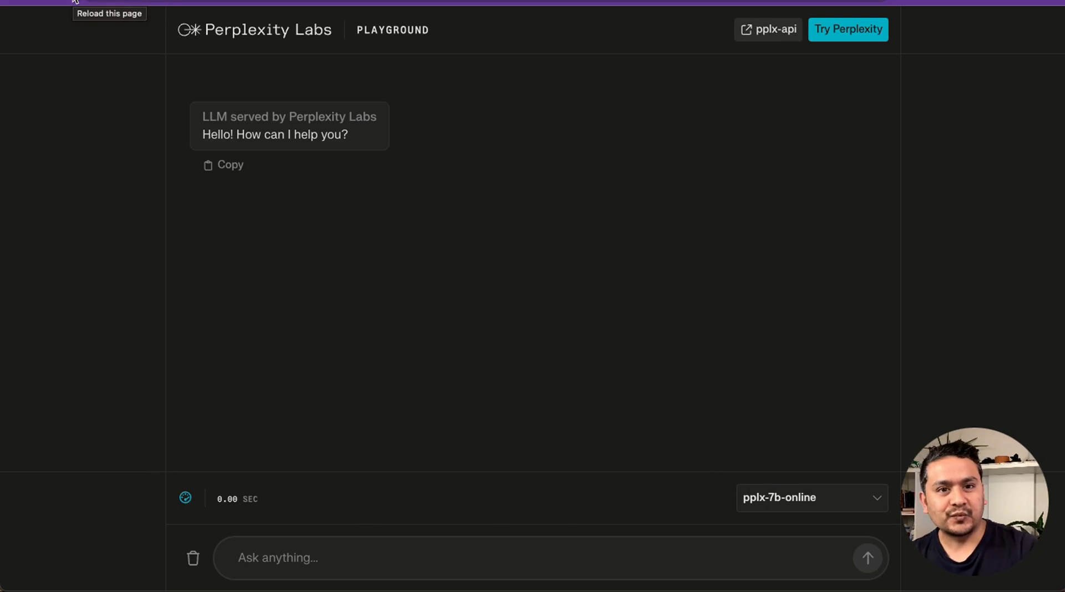
- Ask pplx-7b-online "what is huggingface" in a fresh chat and read through its answer
{"action": "left_click", "coordinate": [268, 556]}
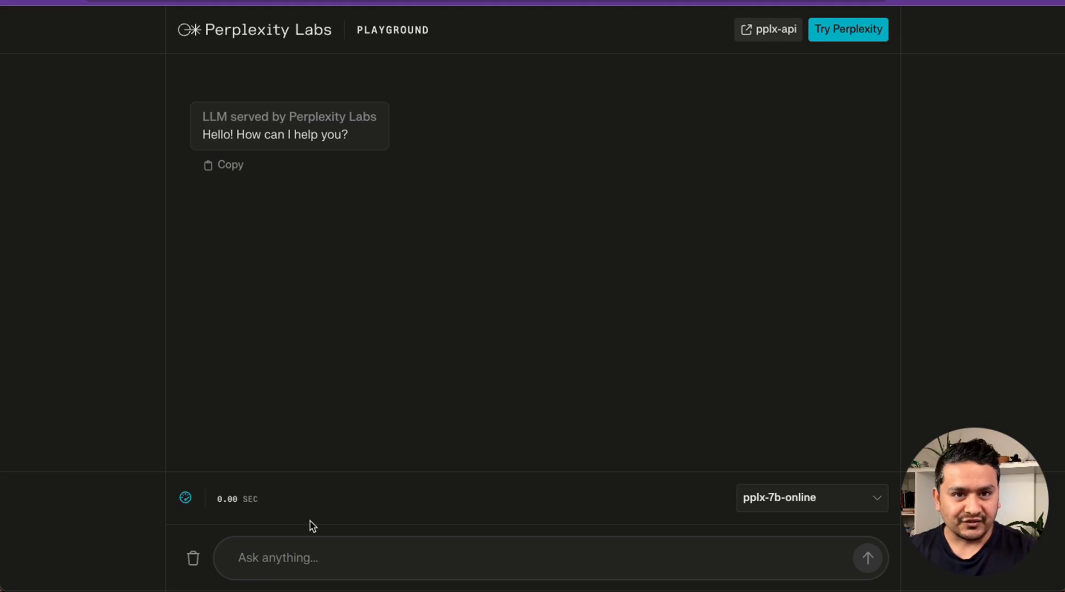
{"action": "type", "text": "what is h"}
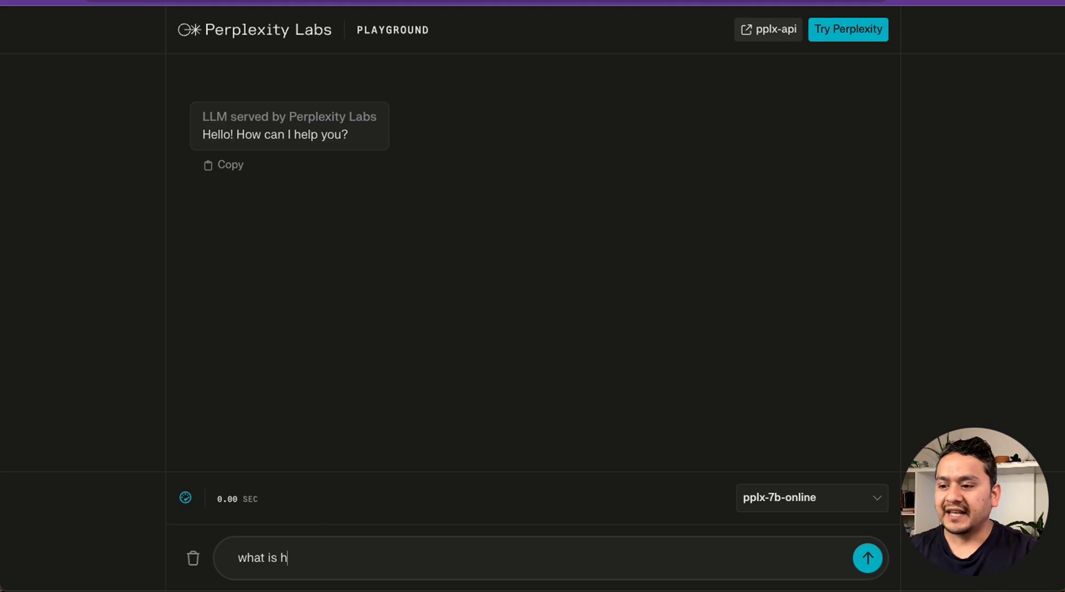
{"action": "type", "text": "uggingface"}
{"action": "key", "text": "Return"}
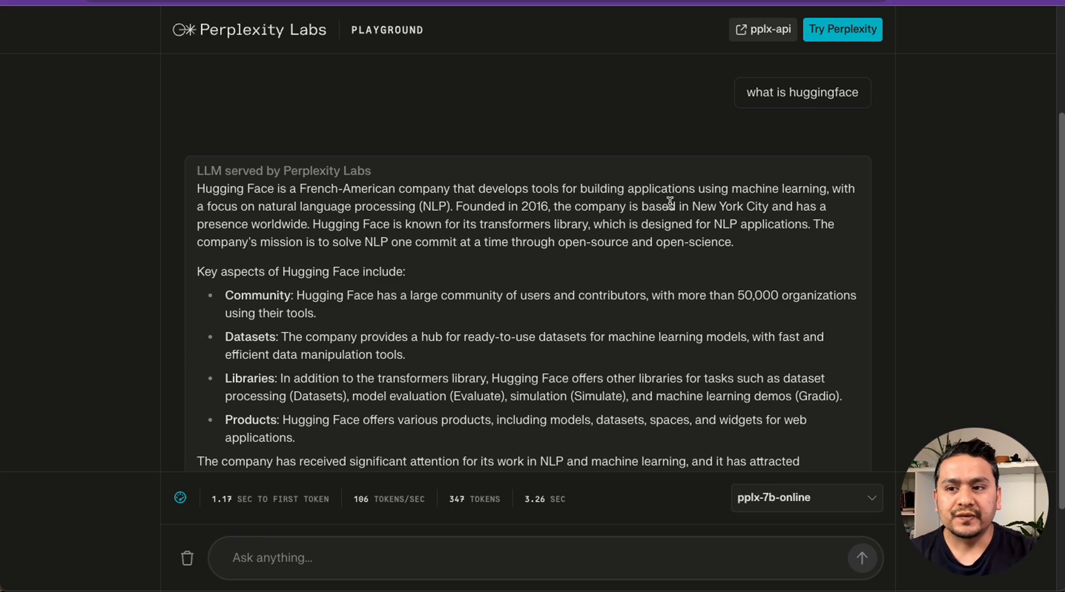
{"action": "scroll", "coordinate": [721, 241], "scroll_direction": "up", "scroll_amount": 5}
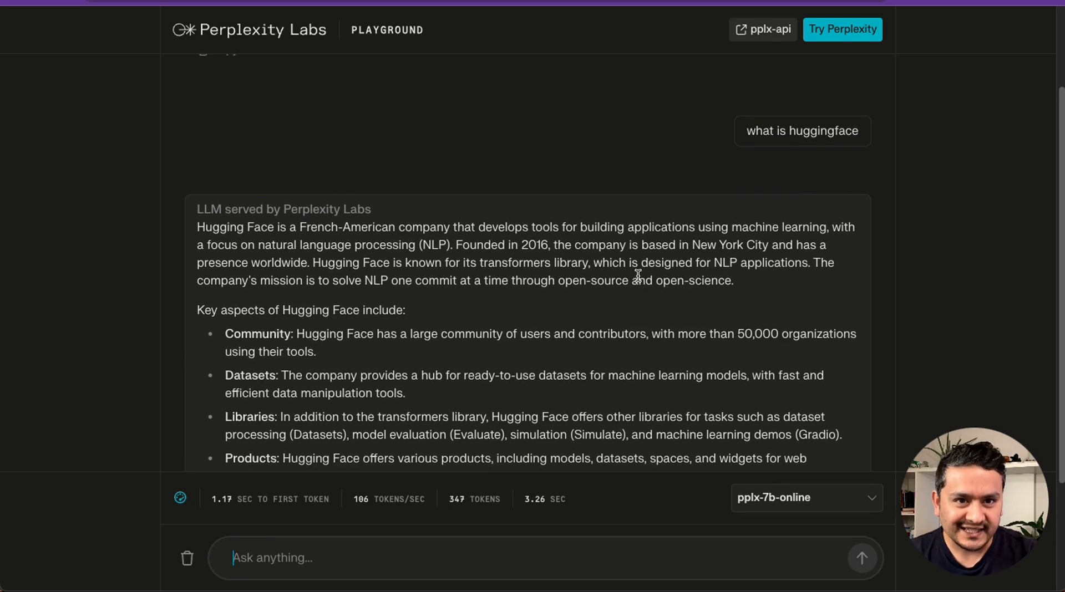
{"action": "scroll", "coordinate": [495, 292], "scroll_direction": "down", "scroll_amount": 8}
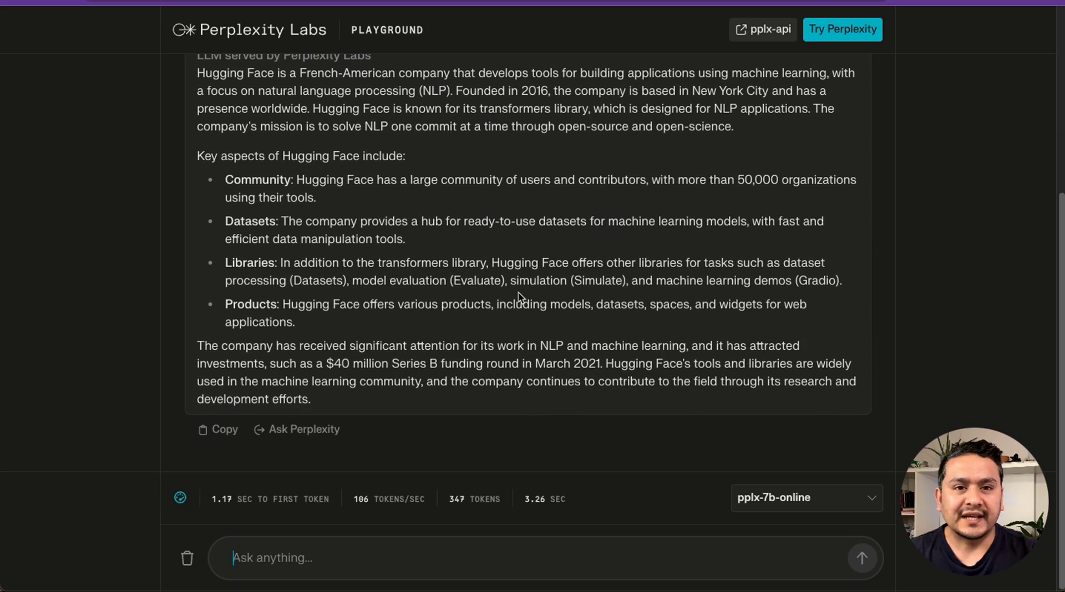
- Ask pplx-7b-online "i have 3 apples and 2 oranges. I eat 2 bananas, how many oranges are left ?"
{"action": "type", "text": "i have 3 apples and 2 oranges. I eat 2 bananas, how many oranges are left ?"}
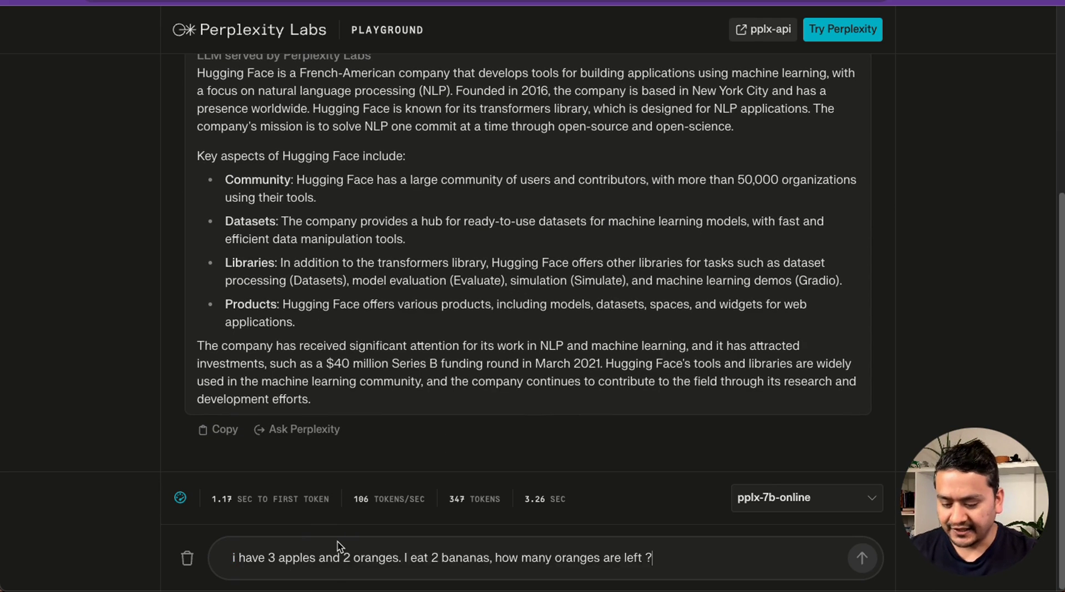
{"action": "key", "text": "Return"}
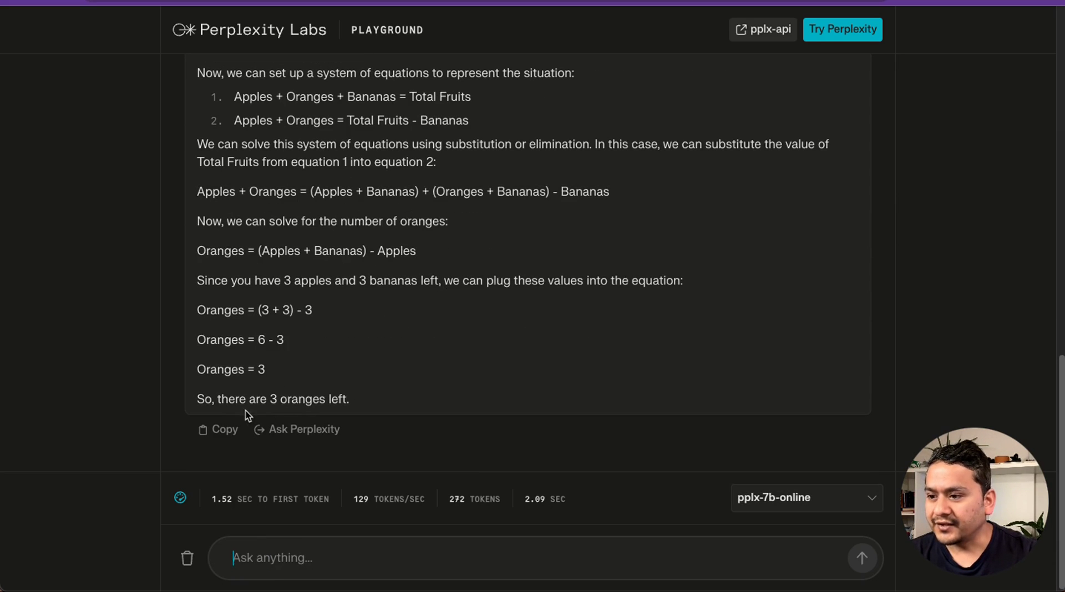
- Read pplx-7b-online's reasoning on the fruit question from its beginning and highlight its concluding sentence
{"action": "scroll", "coordinate": [450, 328], "scroll_direction": "up", "scroll_amount": 5}
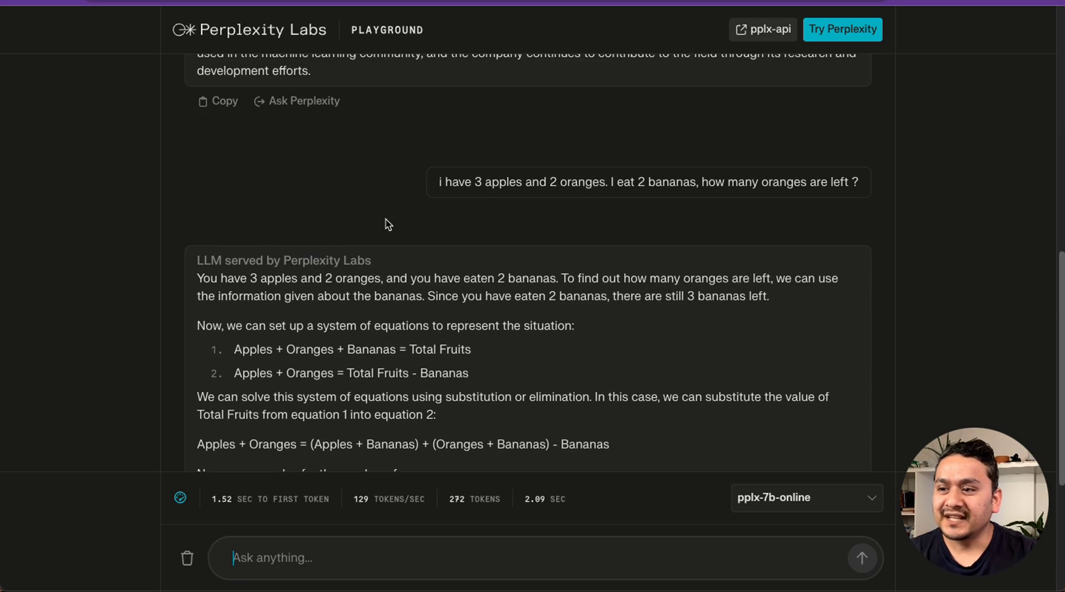
{"action": "scroll", "coordinate": [250, 291], "scroll_direction": "down", "scroll_amount": 1}
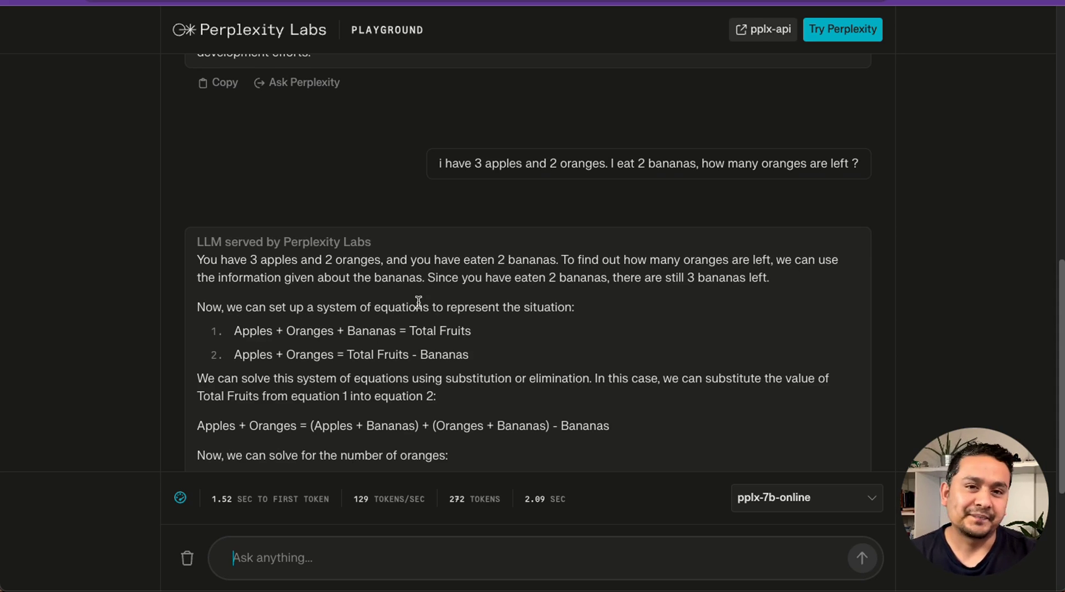
{"action": "scroll", "coordinate": [419, 302], "scroll_direction": "down", "scroll_amount": 2}
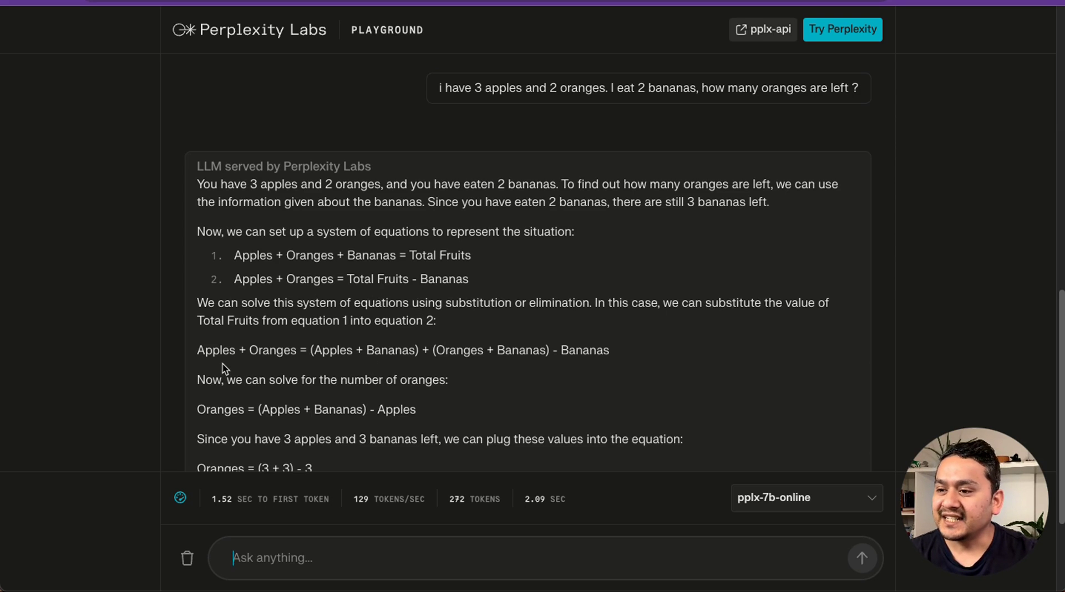
{"action": "scroll", "coordinate": [382, 351], "scroll_direction": "down", "scroll_amount": 1}
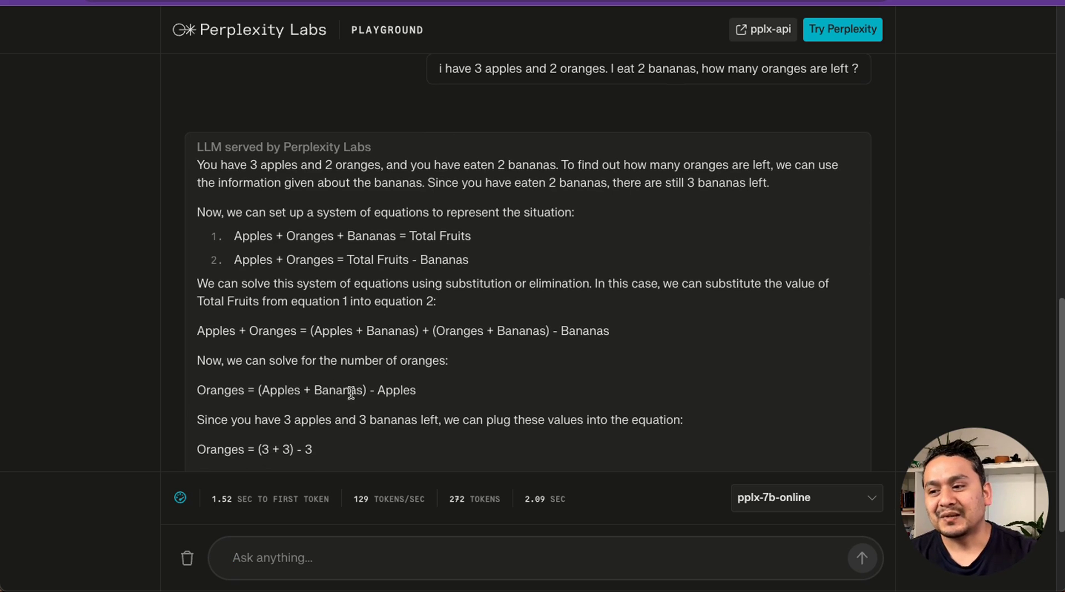
{"action": "scroll", "coordinate": [227, 456], "scroll_direction": "down", "scroll_amount": 1}
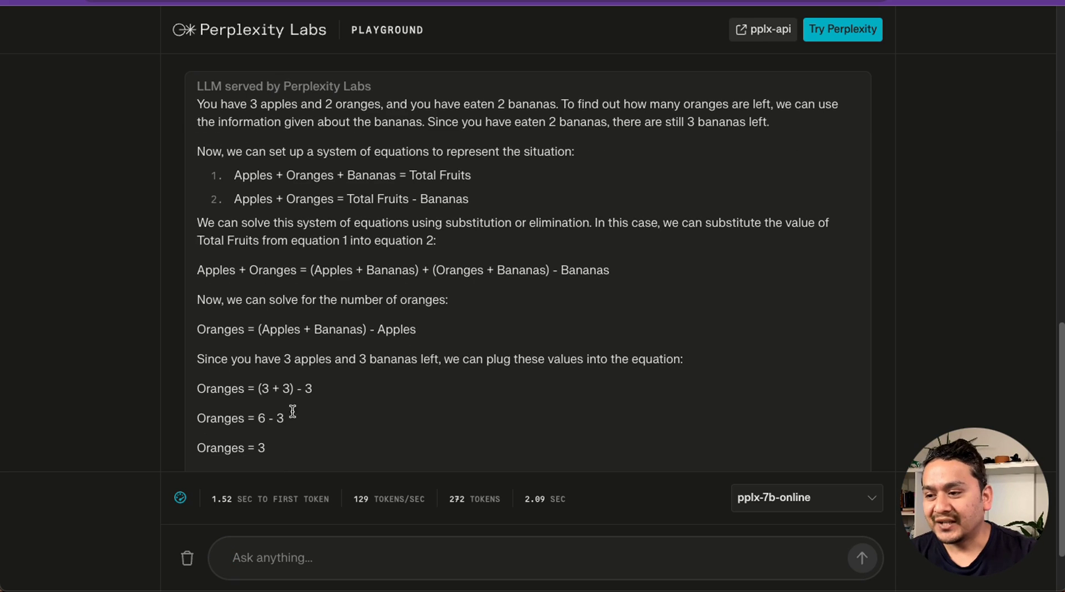
{"action": "scroll", "coordinate": [219, 430], "scroll_direction": "down", "scroll_amount": 2}
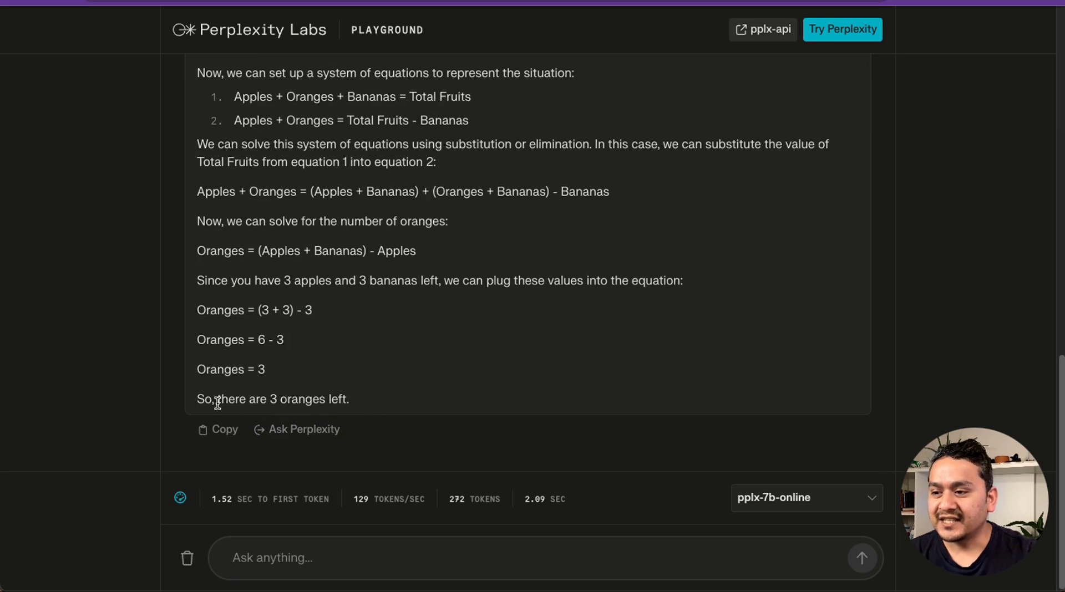
{"action": "left_click_drag", "start_coordinate": [216, 402], "coordinate": [359, 404]}
{"action": "scroll", "coordinate": [454, 384], "scroll_direction": "up", "scroll_amount": 5}
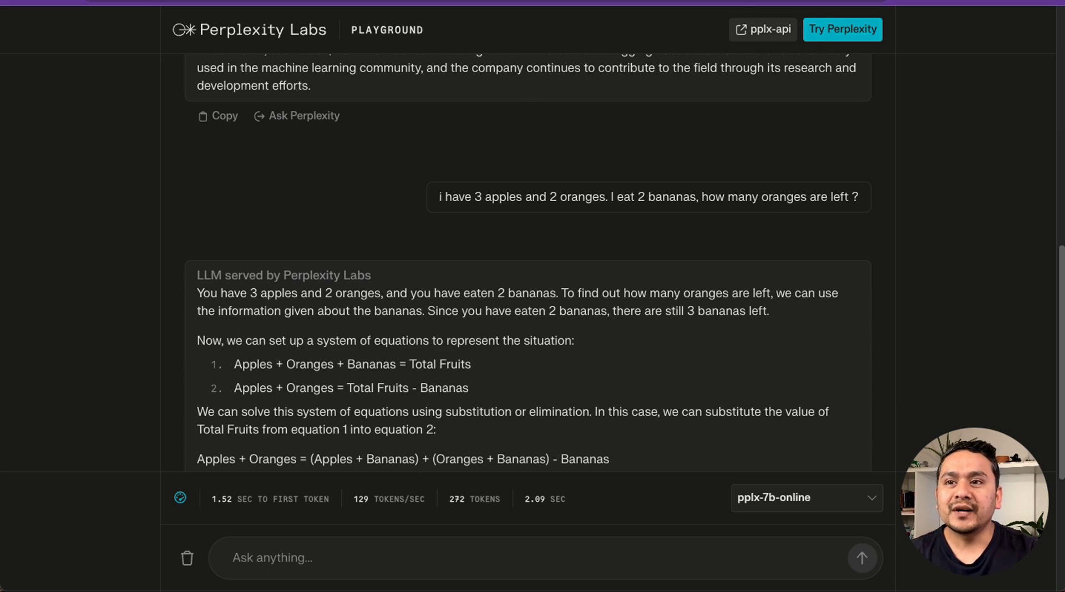
- Switch to the X post on running Mistral's MoE 8x7B locally and its GitHub repository, and highlight the README's GPU card requirement
{"action": "left_click", "coordinate": [743, 1]}
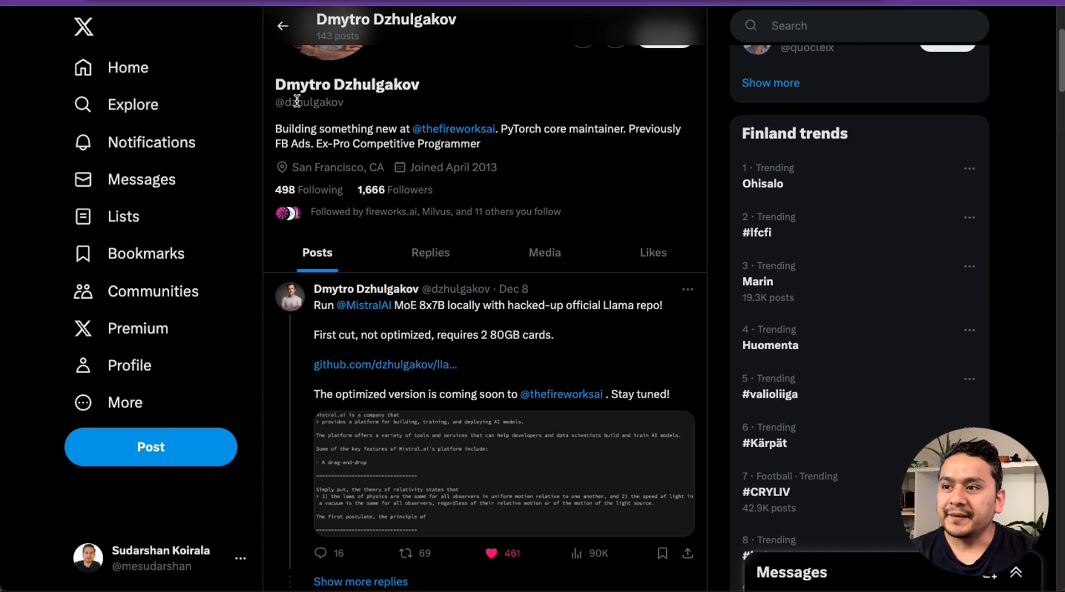
{"action": "scroll", "coordinate": [318, 351], "scroll_direction": "down", "scroll_amount": 1}
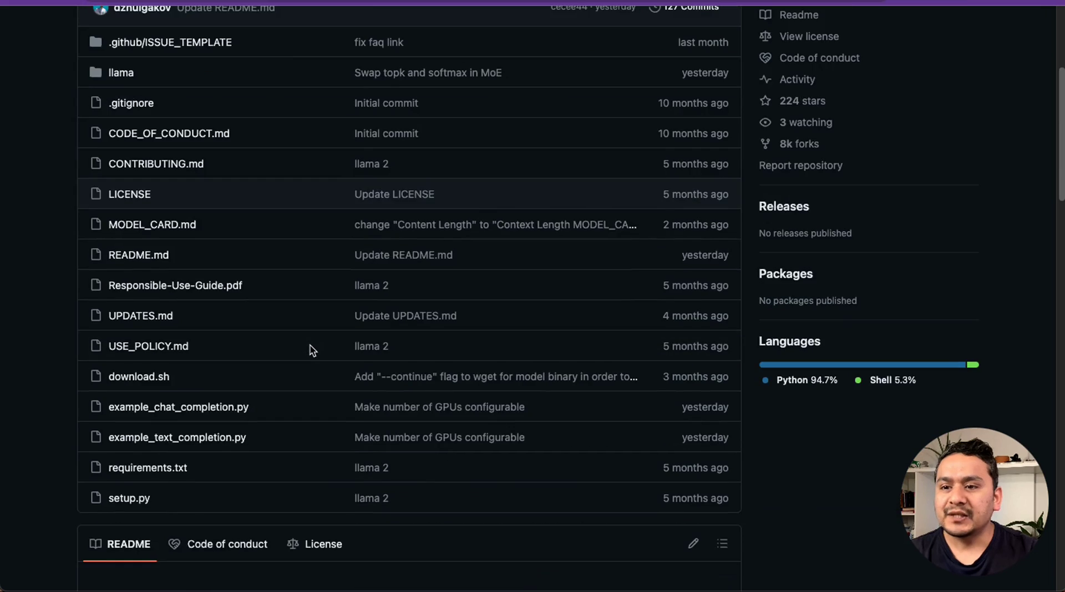
{"action": "scroll", "coordinate": [311, 345], "scroll_direction": "down", "scroll_amount": 3}
{"action": "left_click_drag", "start_coordinate": [154, 412], "coordinate": [364, 417]}
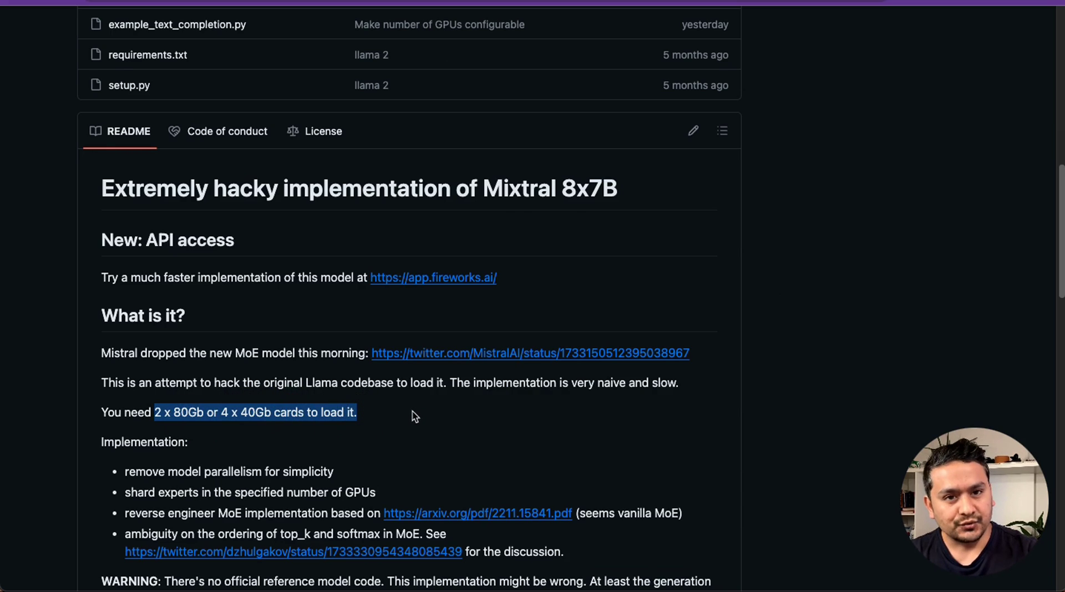
{"action": "scroll", "coordinate": [395, 394], "scroll_direction": "down", "scroll_amount": 1}
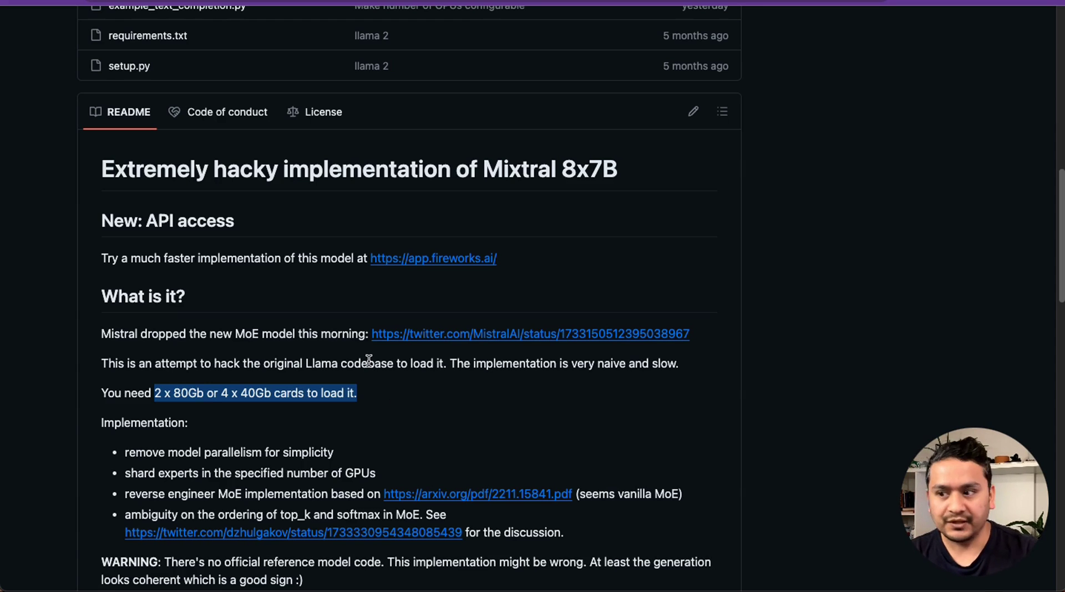
{"action": "left_click", "coordinate": [211, 415]}
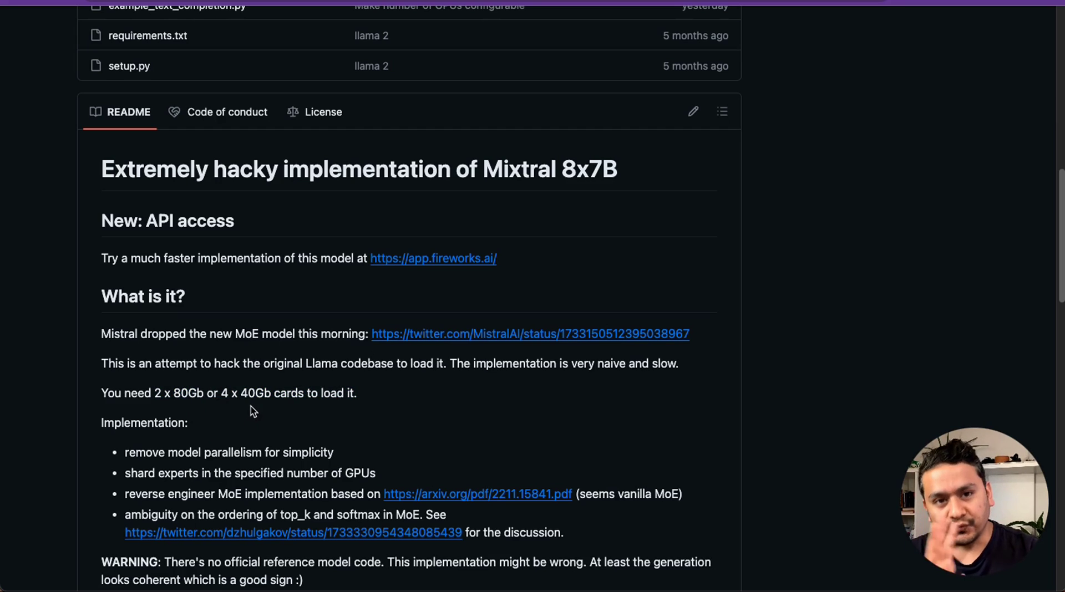
- Highlight the README's note on a faster implementation, follow its Fireworks.ai link and open the Mixtral MoE 8x7B Chat model
{"action": "left_click_drag", "start_coordinate": [102, 261], "coordinate": [343, 257]}
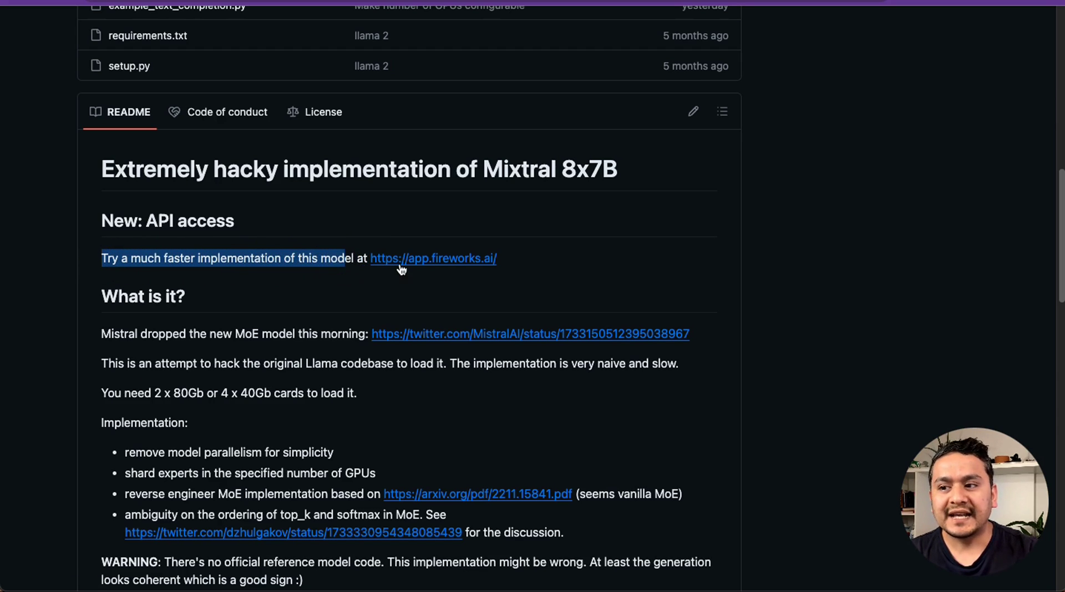
{"action": "left_click", "coordinate": [459, 263]}
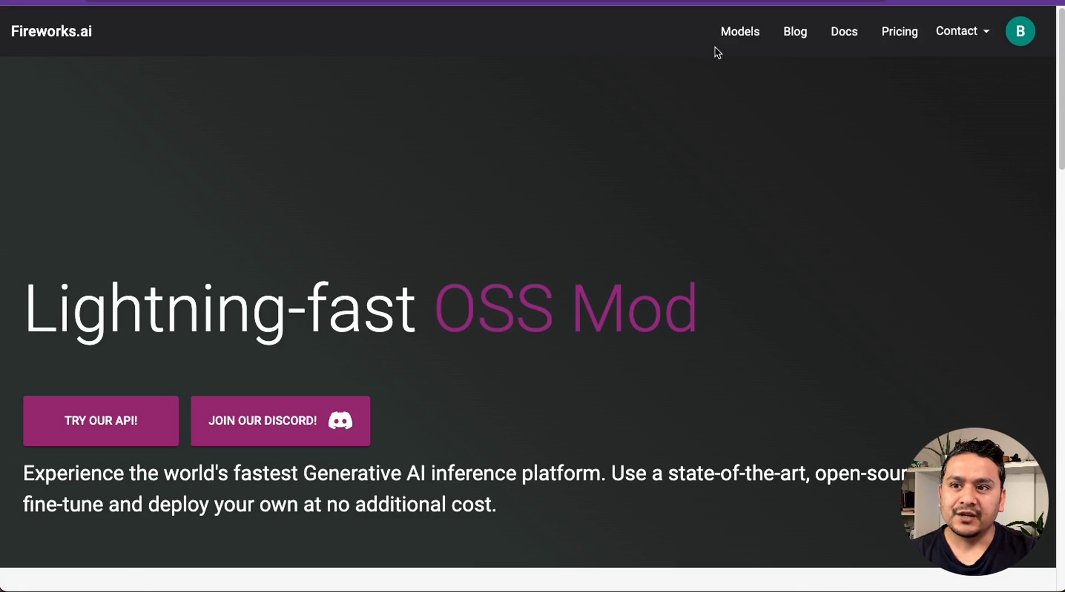
{"action": "left_click", "coordinate": [733, 34]}
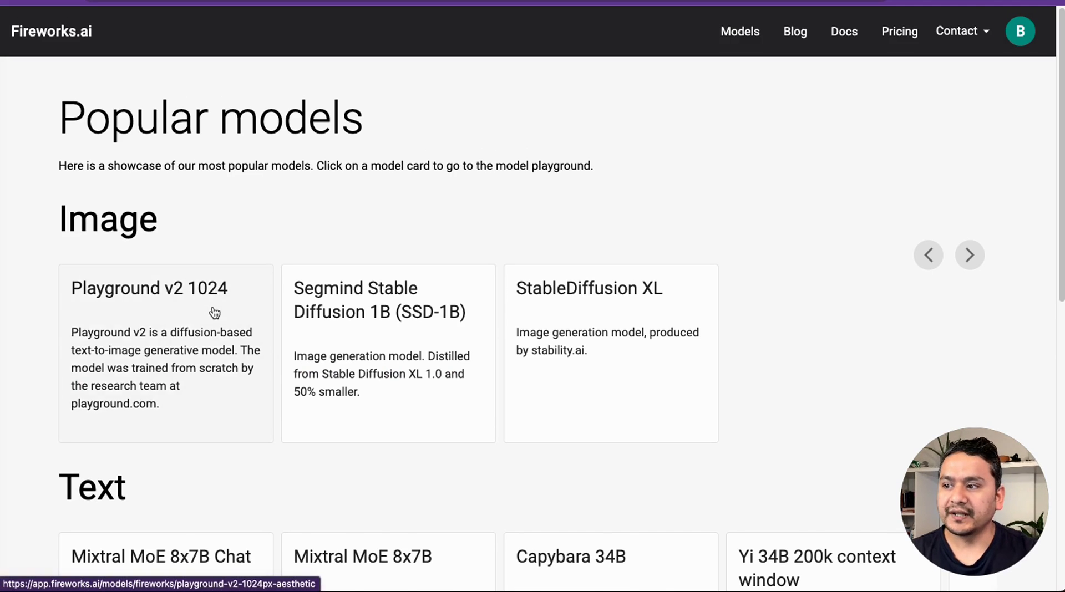
{"action": "scroll", "coordinate": [211, 311], "scroll_direction": "down", "scroll_amount": 5}
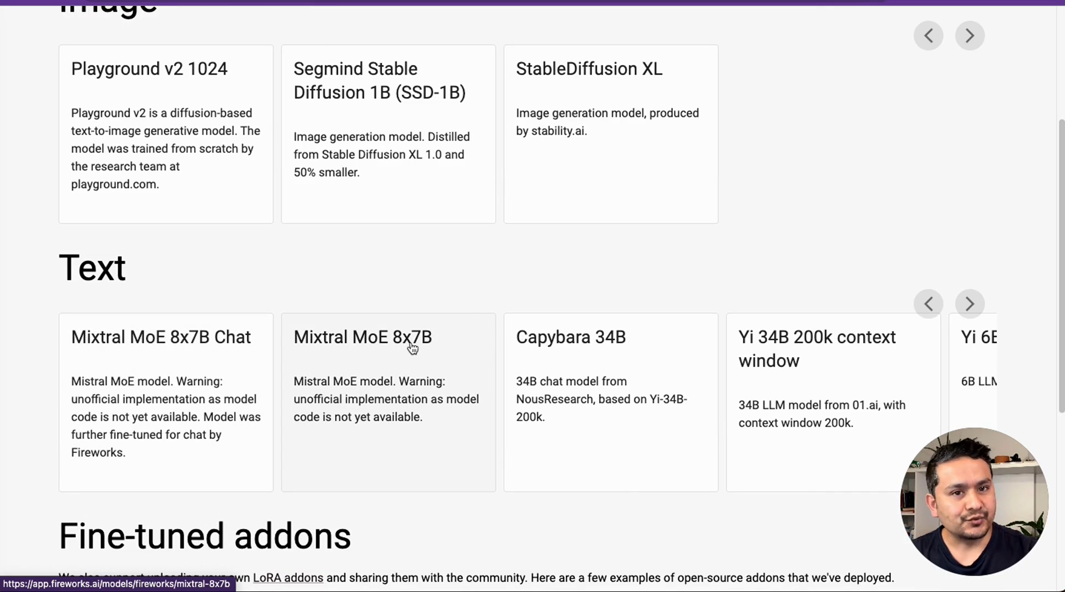
{"action": "left_click", "coordinate": [183, 385]}
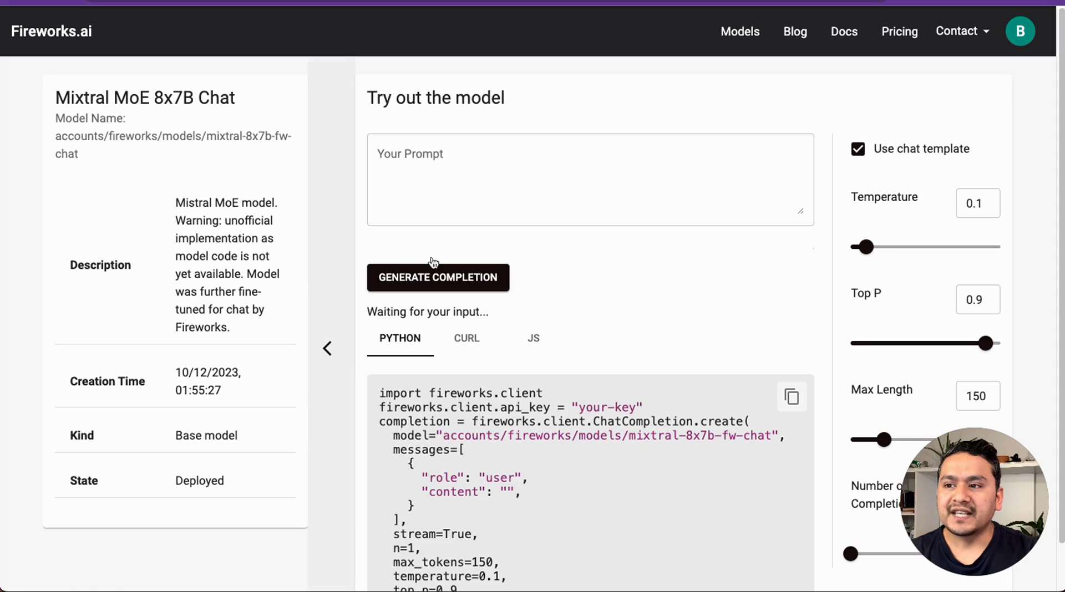
- Generate a completion for "i have 3 apples and 2 oranges. I eat 2 bananas, how many oranges are left ?", highlighting the prompt in the Python code
{"action": "left_click", "coordinate": [469, 172]}
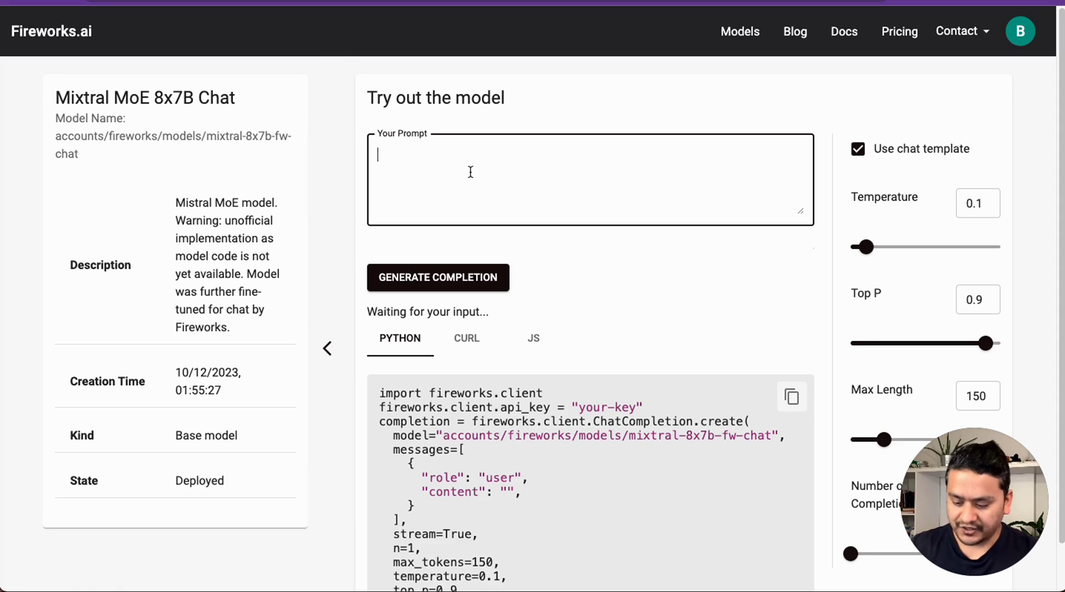
{"action": "type", "text": "i have 3 apples and 2 oranges. I eat 2 bananas, how many oranges are left ?"}
{"action": "scroll", "coordinate": [534, 306], "scroll_direction": "down", "scroll_amount": 2}
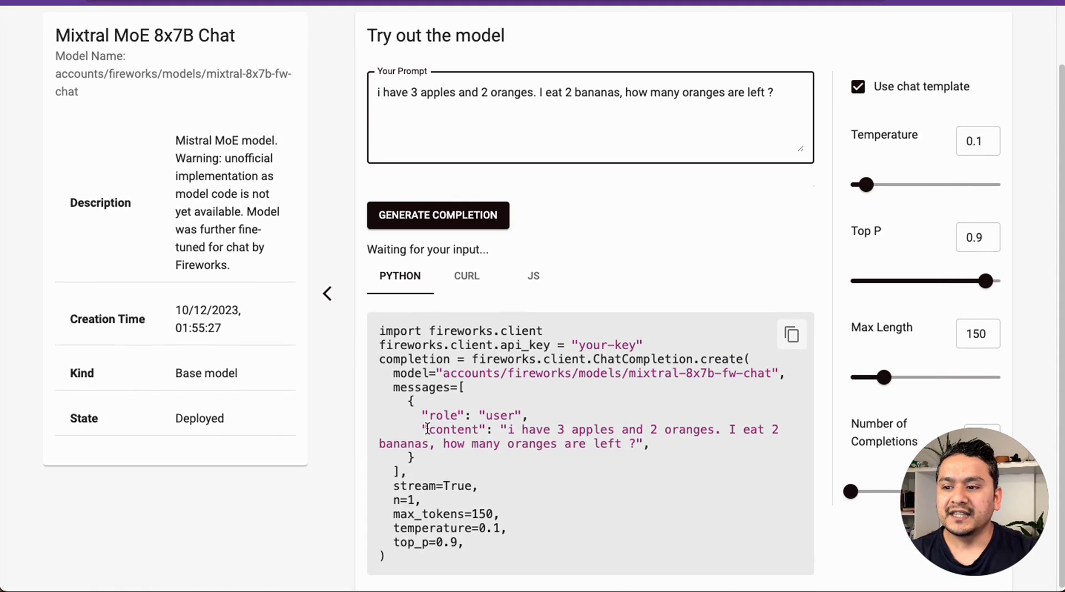
{"action": "left_click_drag", "start_coordinate": [427, 430], "coordinate": [415, 458]}
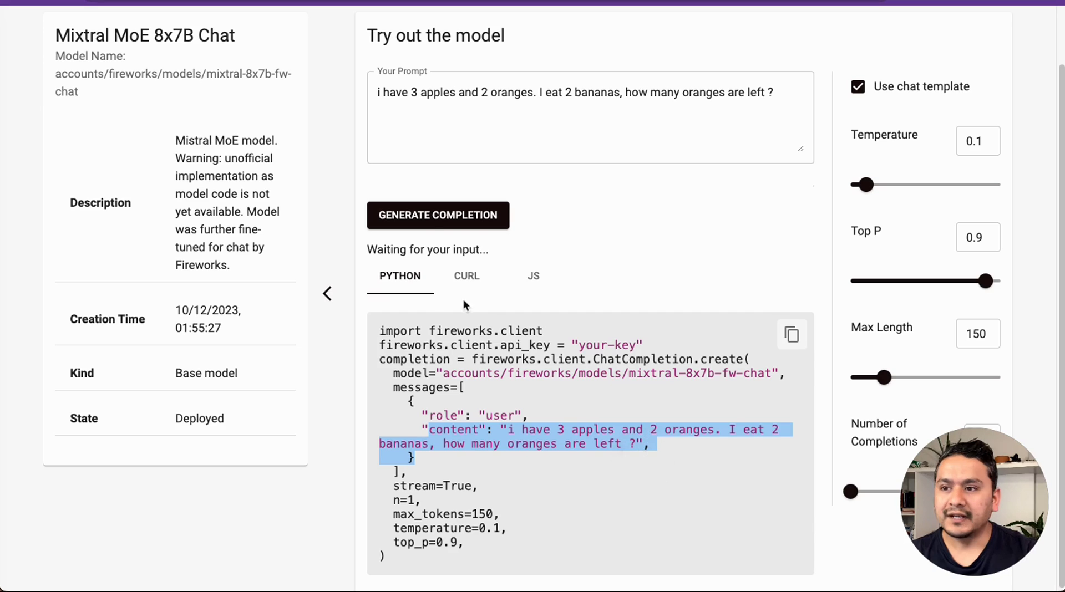
{"action": "left_click", "coordinate": [431, 220]}
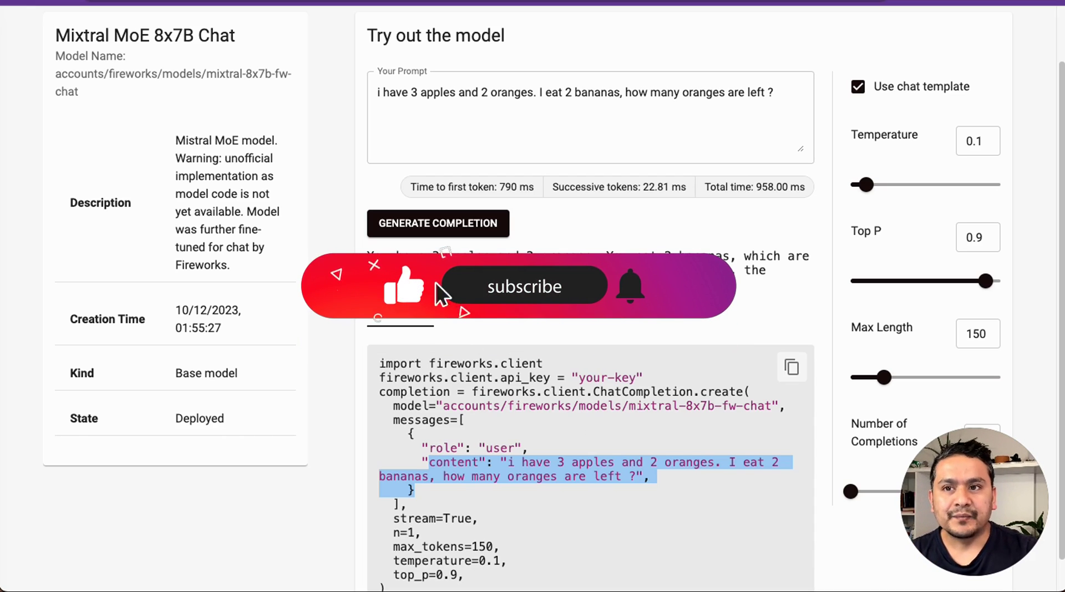
- Switch to LangChain's X post on Mixtral and highlight its heading "Mixtral 8x7B in LangSmith Playground"
{"action": "left_click", "coordinate": [807, 2]}
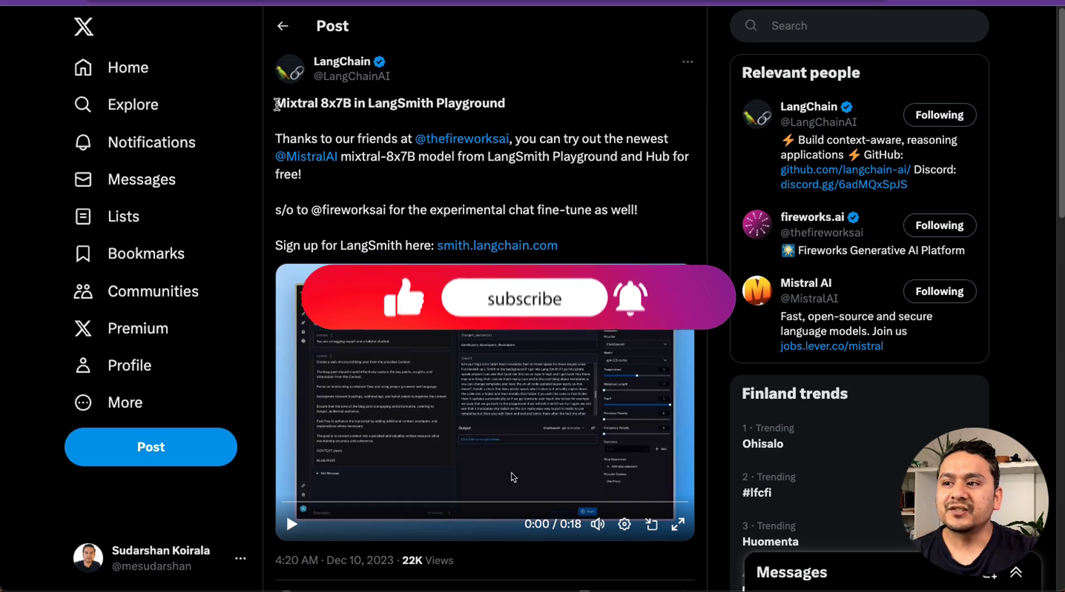
{"action": "left_click_drag", "start_coordinate": [276, 106], "coordinate": [505, 103]}
{"action": "mouse_move", "coordinate": [453, 145]}
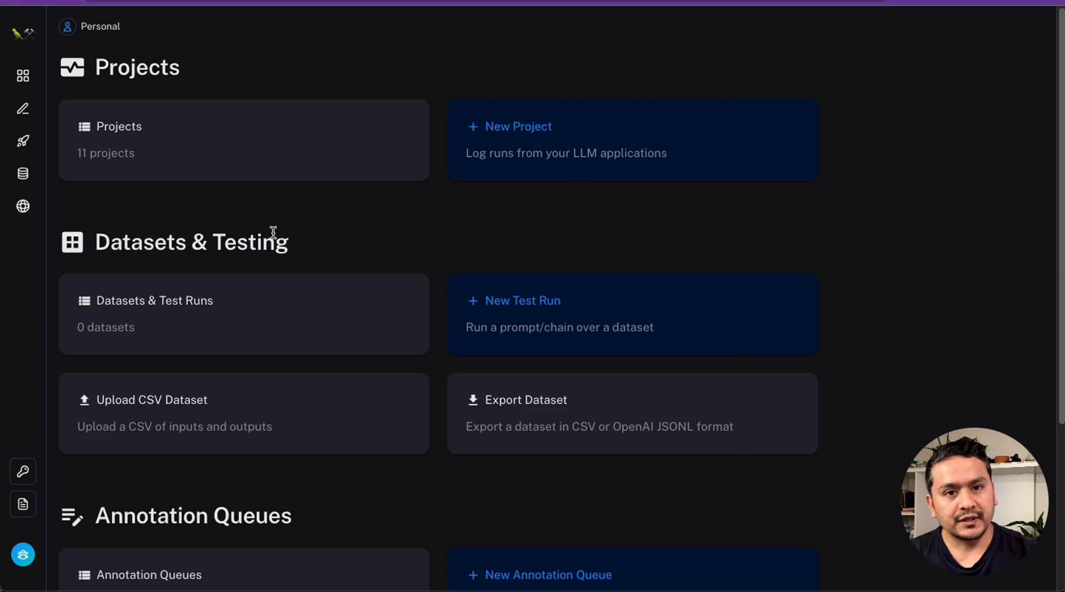
- Find promptalpha/mixtral among the recently updated prompts in the LangSmith Hub and open it in the Prompt Playground
{"action": "left_click", "coordinate": [23, 205]}
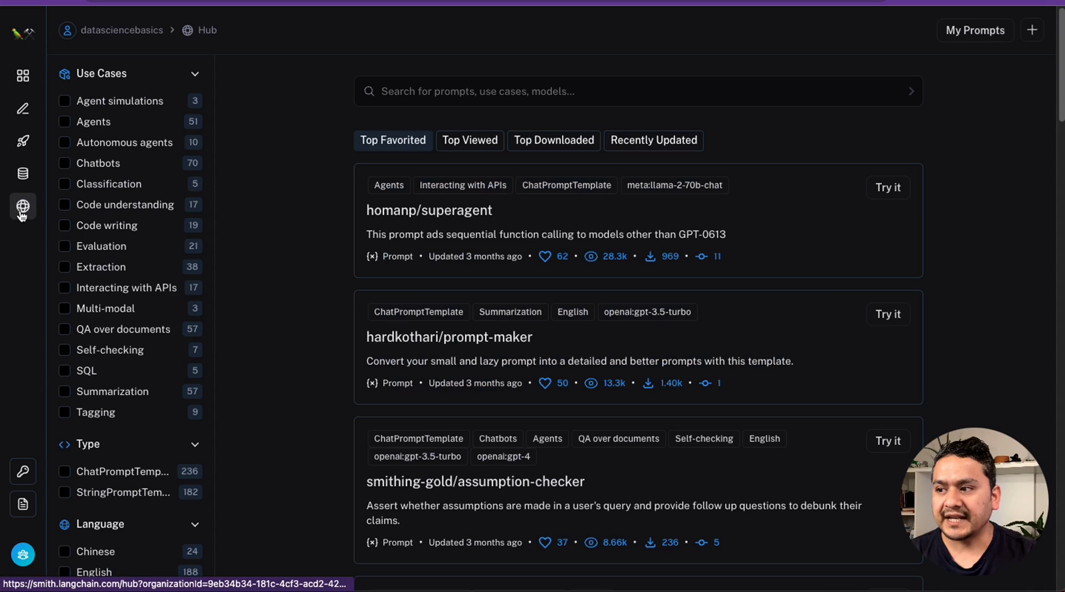
{"action": "left_click", "coordinate": [666, 139]}
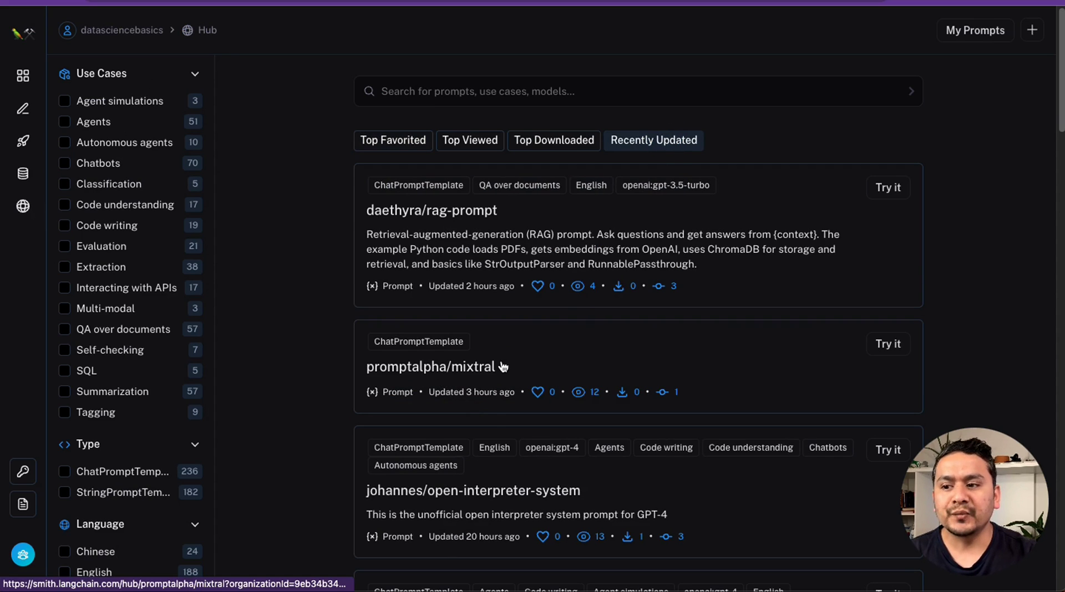
{"action": "left_click", "coordinate": [482, 367]}
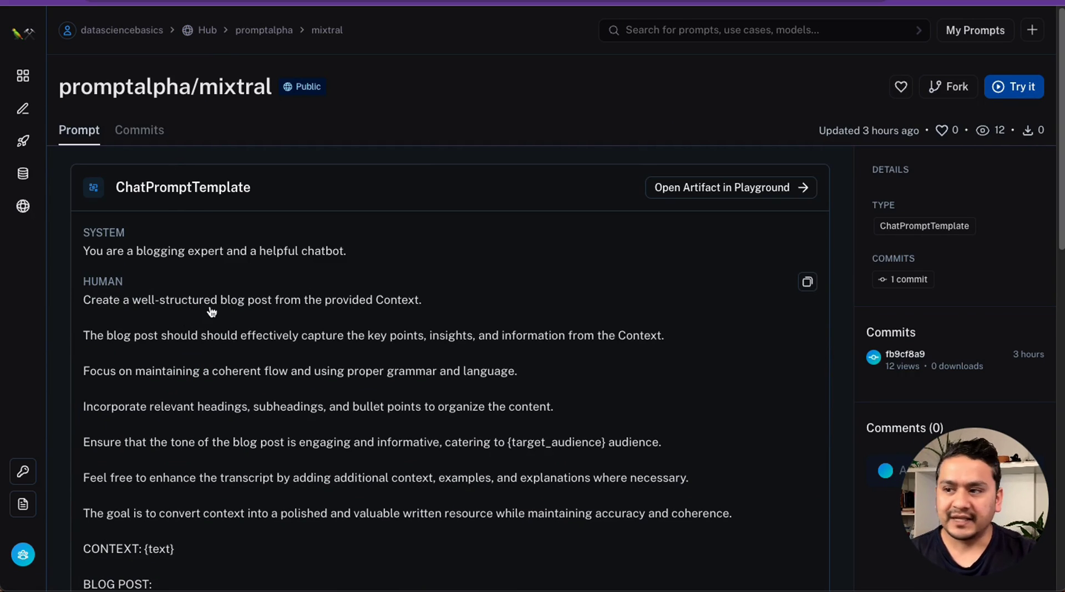
{"action": "left_click", "coordinate": [1013, 87]}
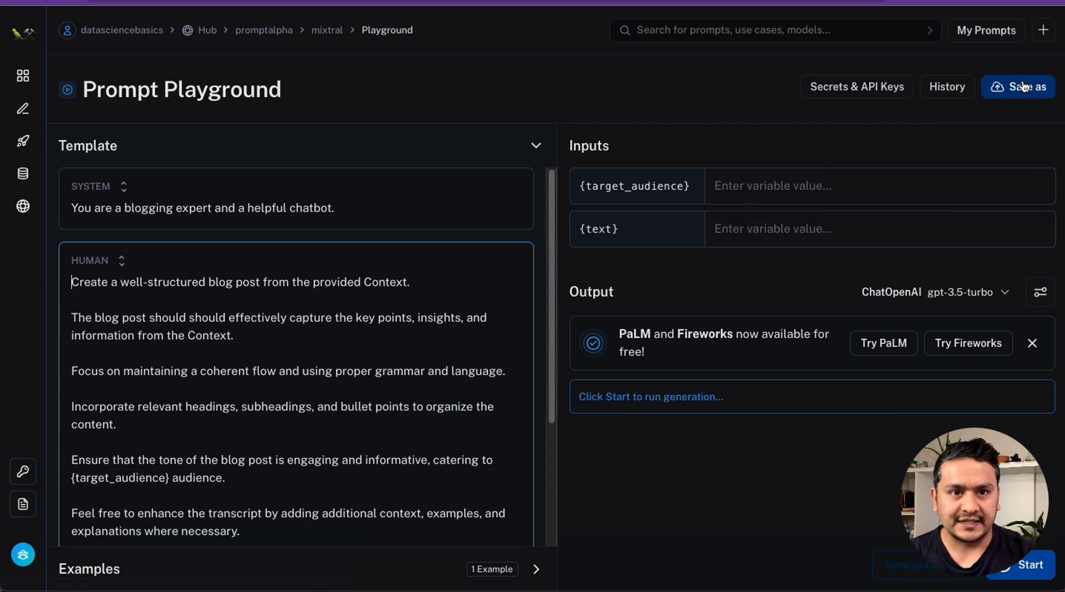
- Set the playground's provider to ChatFireworks and its model to mixtral-8x7b-fw-chat
{"action": "left_click", "coordinate": [939, 299]}
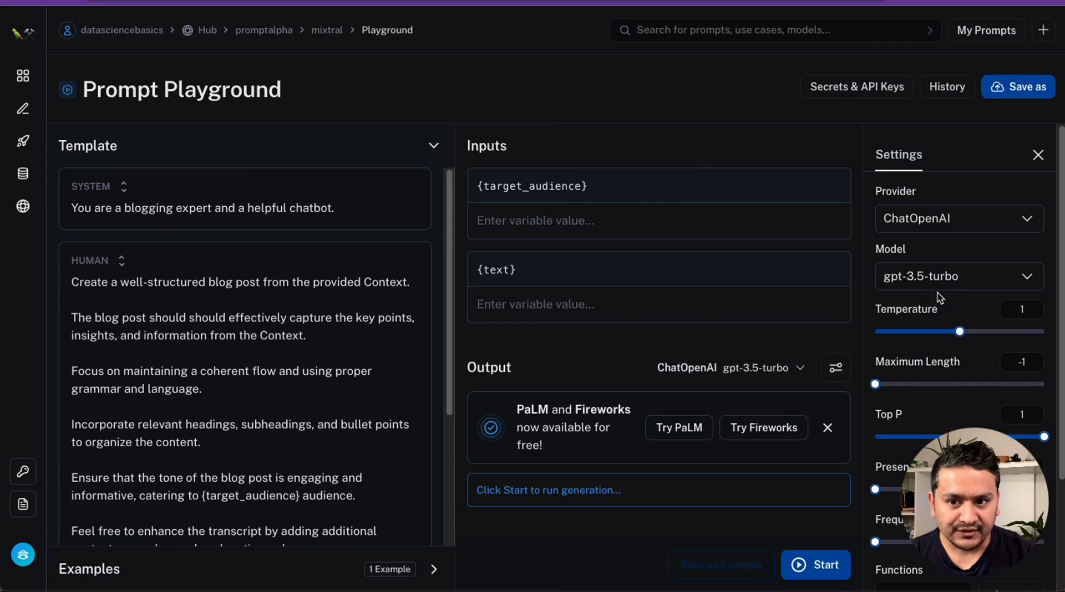
{"action": "left_click", "coordinate": [922, 223]}
{"action": "scroll", "coordinate": [909, 355], "scroll_direction": "down", "scroll_amount": 3}
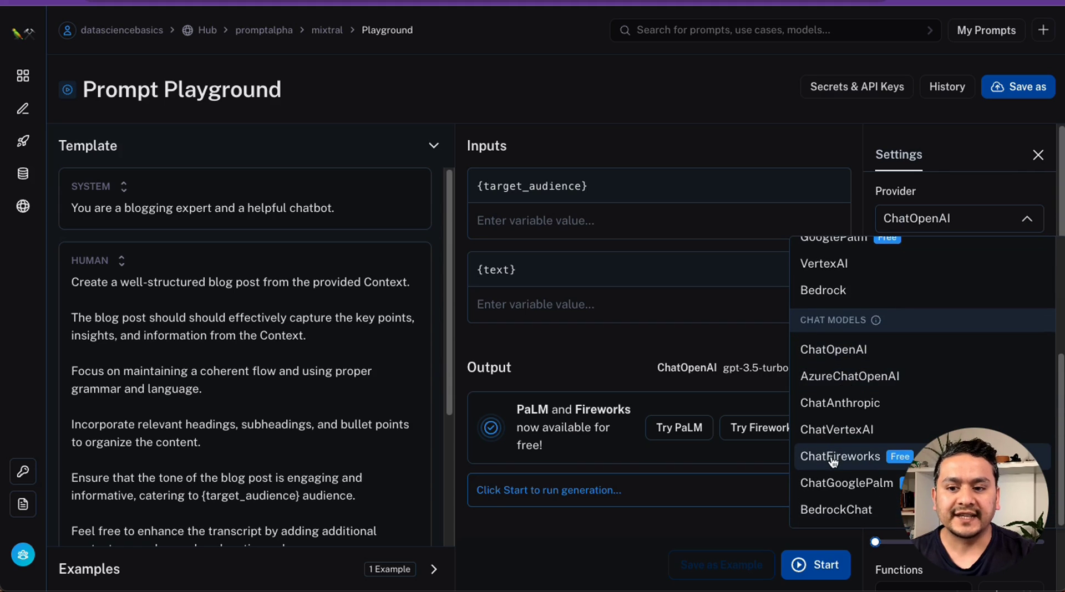
{"action": "left_click", "coordinate": [835, 458]}
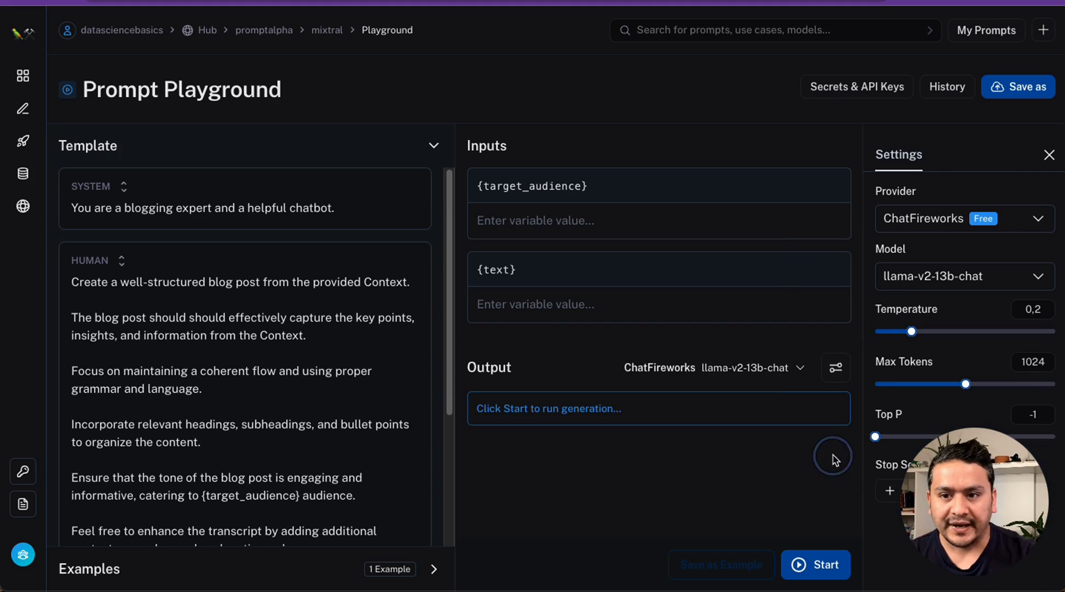
{"action": "left_click", "coordinate": [929, 276]}
{"action": "scroll", "coordinate": [847, 454], "scroll_direction": "down", "scroll_amount": 8}
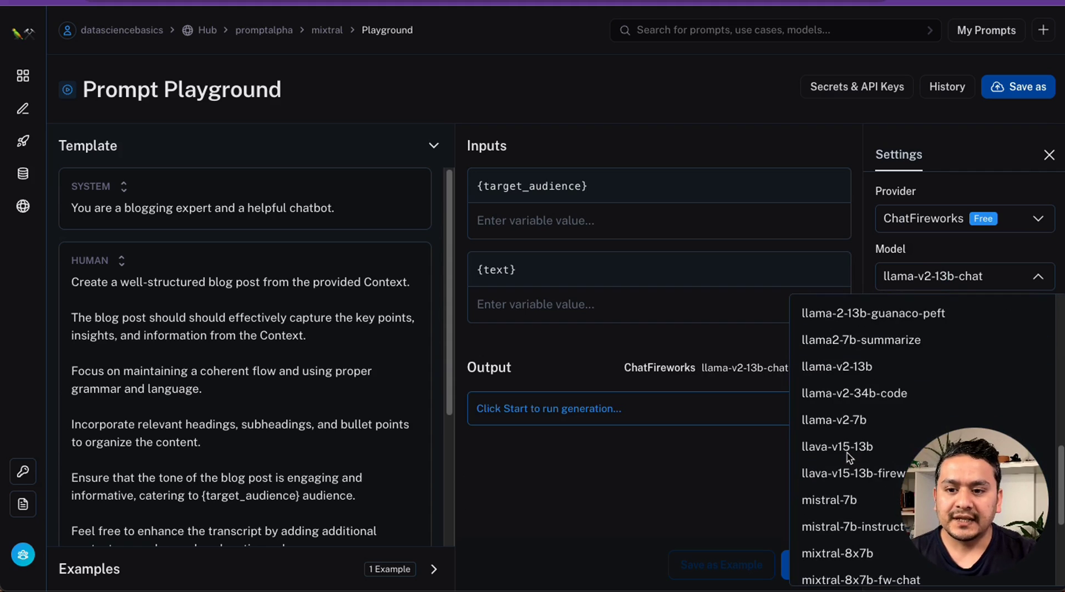
{"action": "scroll", "coordinate": [848, 505], "scroll_direction": "up", "scroll_amount": 2}
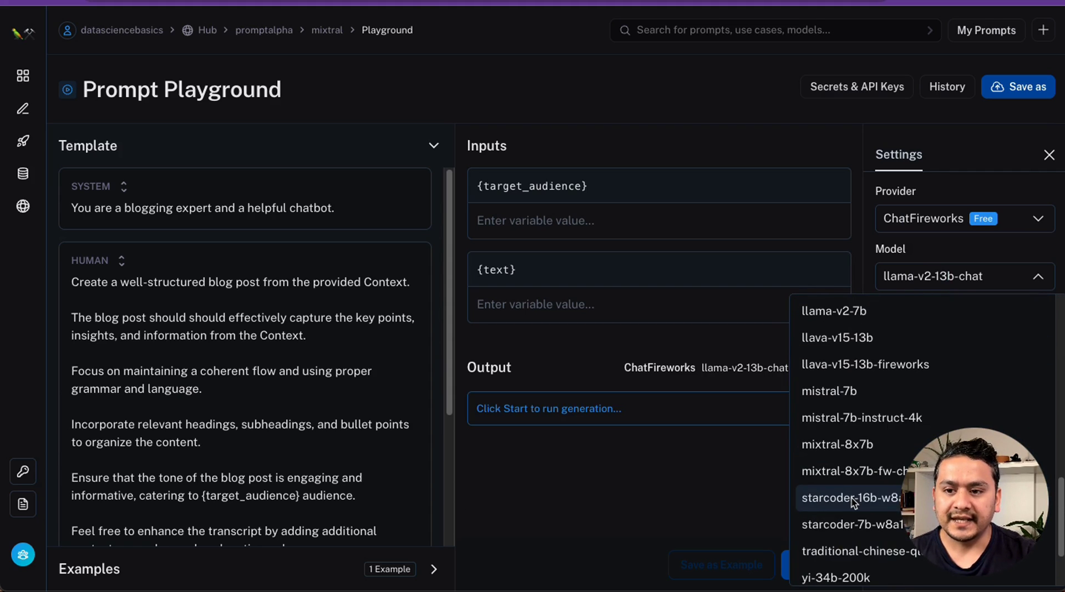
{"action": "left_click", "coordinate": [853, 466]}
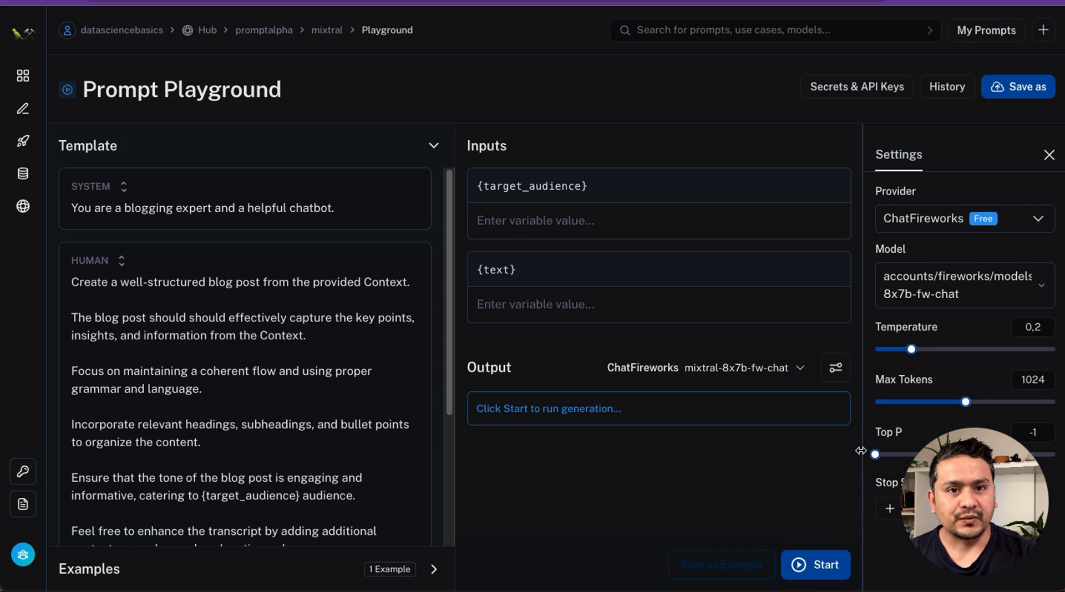
- Replace the template's system message with "You are a math teacher."
{"action": "left_click", "coordinate": [259, 212]}
{"action": "key", "text": "ctrl+a"}
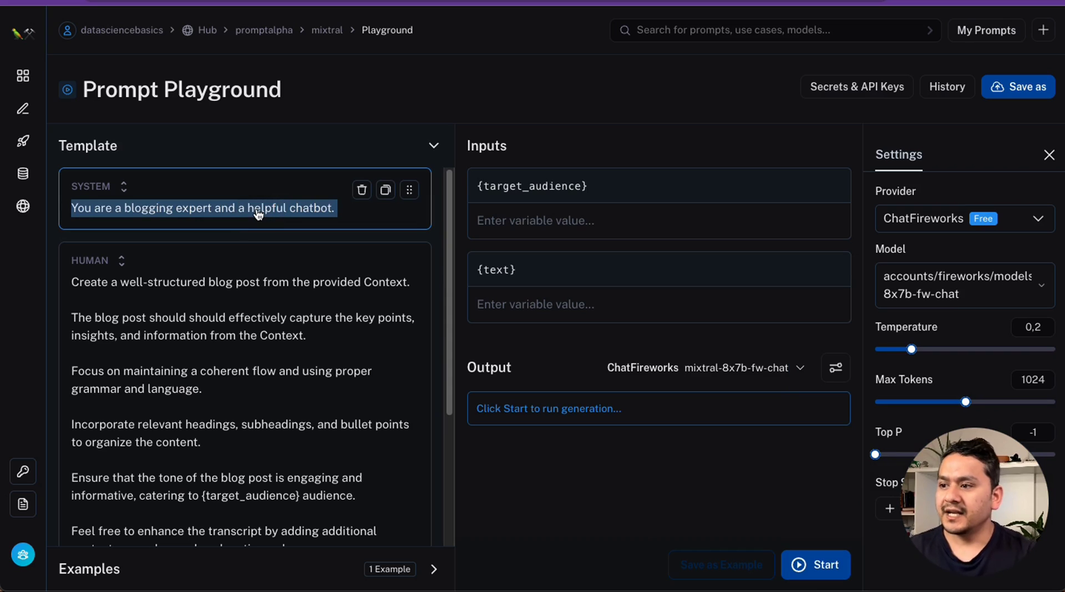
{"action": "type", "text": "You are a"}
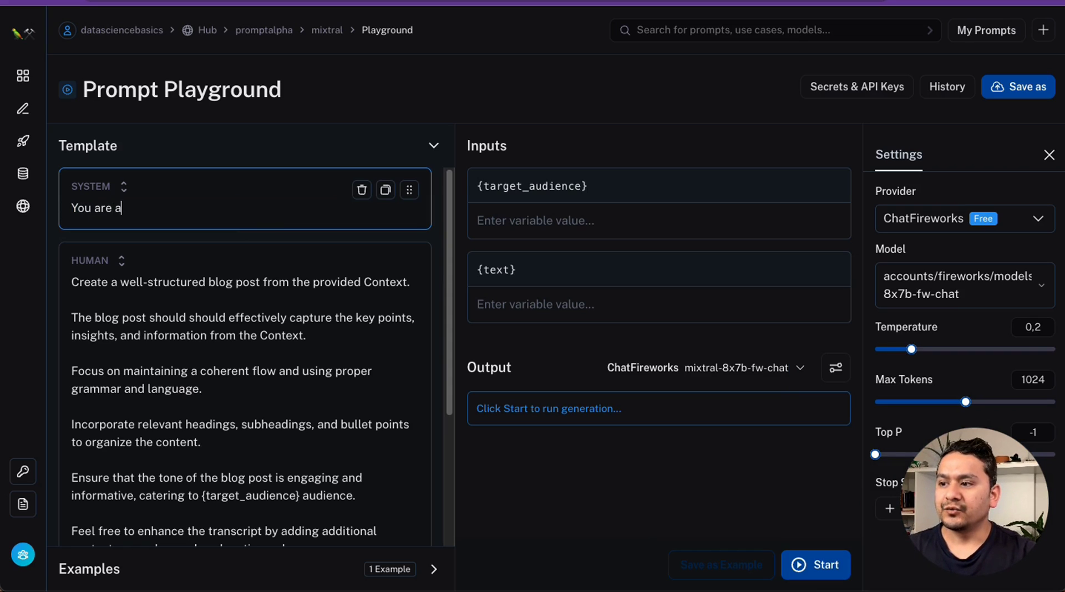
{"action": "type", "text": " math teacher."}
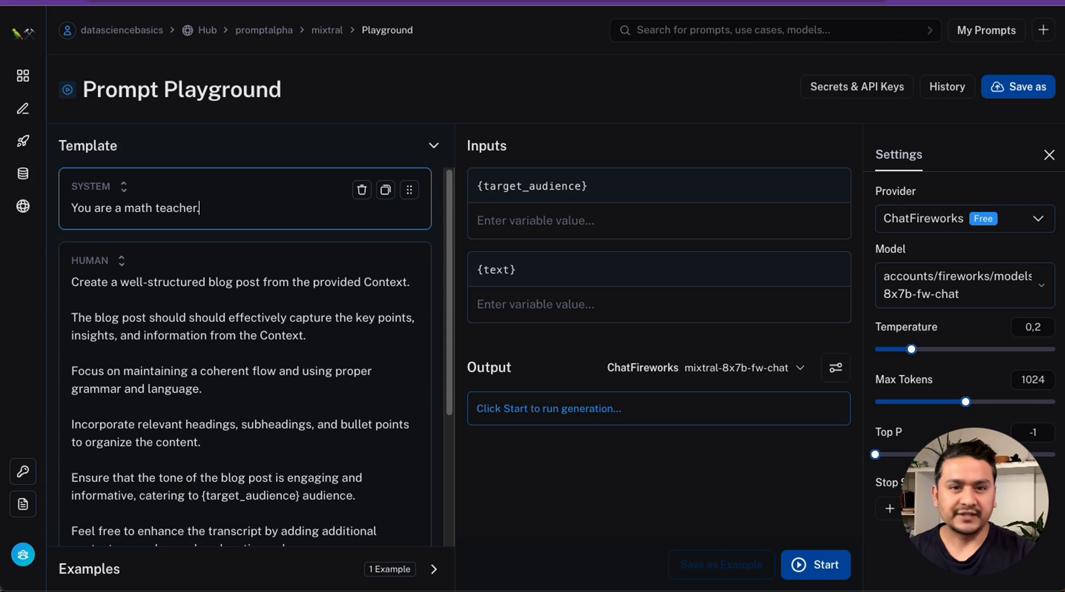
- Replace the human message's blog instructions with "Help me solve a math problem.", keeping "CONTEXT: {text}" and deleting the "BLOG POST:" line
{"action": "left_click", "coordinate": [67, 286]}
{"action": "left_click", "coordinate": [121, 450]}
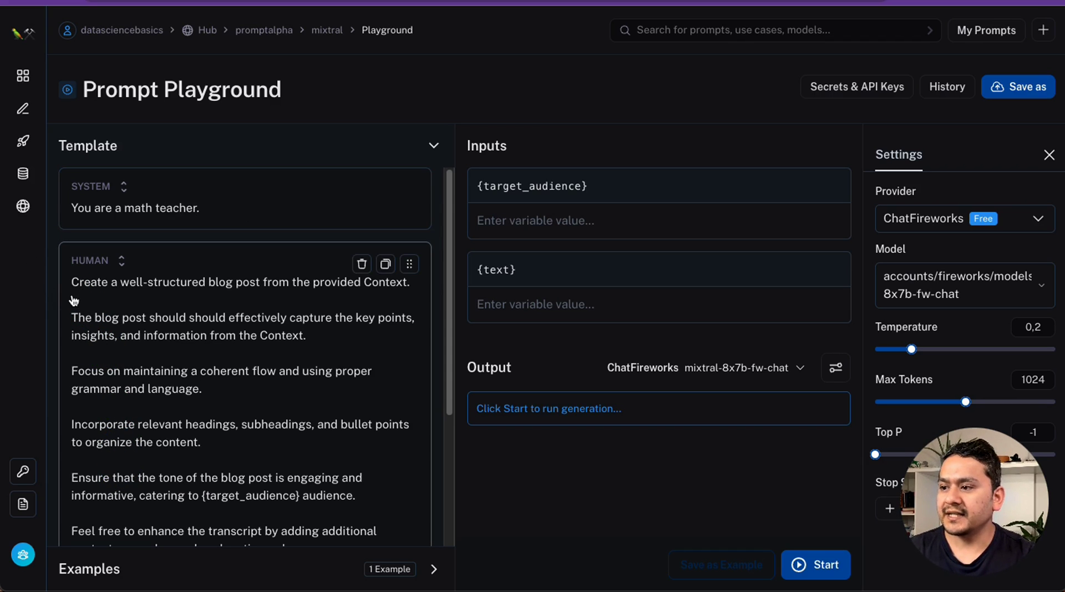
{"action": "left_click_drag", "start_coordinate": [69, 282], "coordinate": [388, 395]}
{"action": "type", "text": "Hel"}
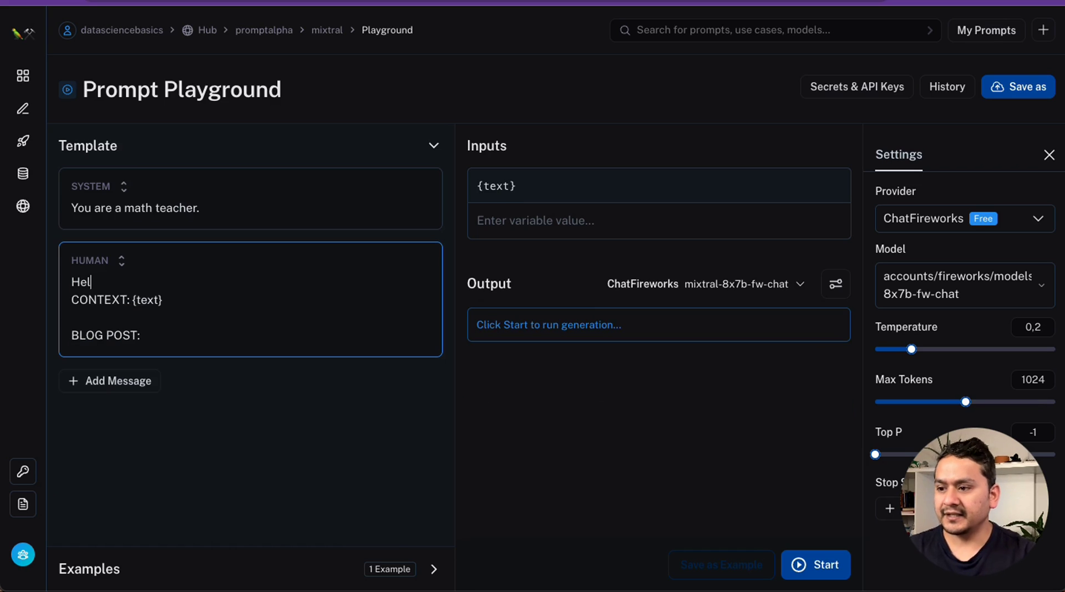
{"action": "type", "text": "p me solve a "}
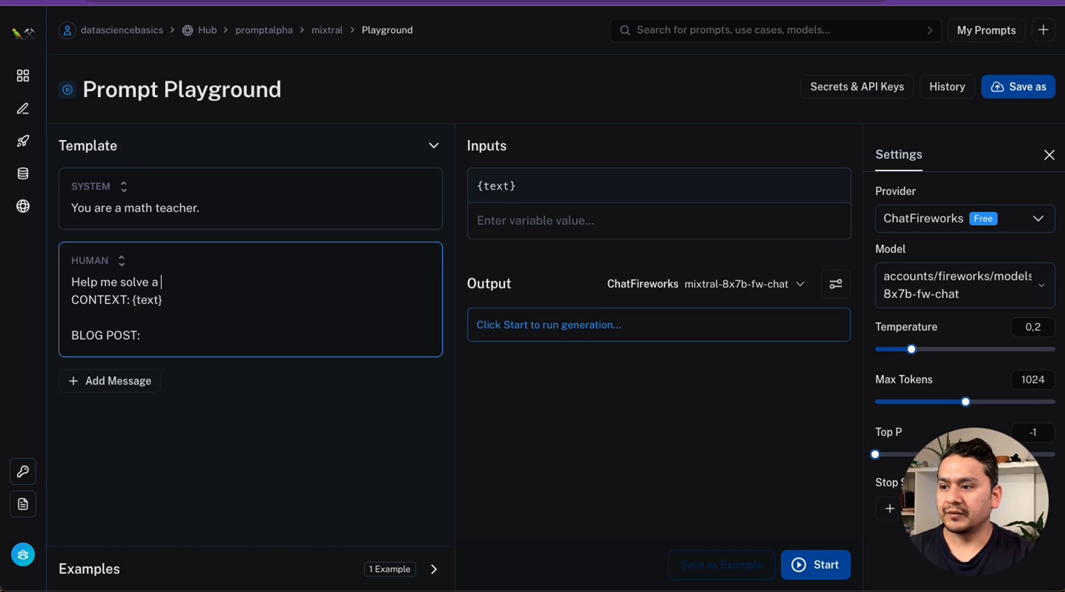
{"action": "type", "text": "math problem."}
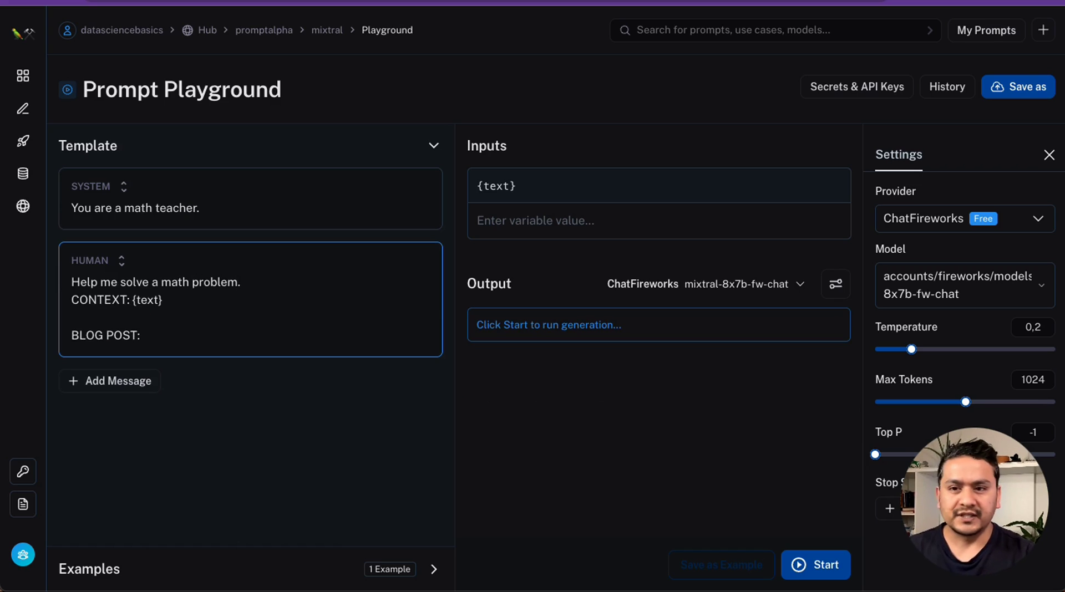
{"action": "left_click_drag", "start_coordinate": [142, 335], "coordinate": [76, 340]}
{"action": "key", "text": "BackSpace"}
{"action": "key", "text": "BackSpace"}
{"action": "key", "text": "BackSpace"}
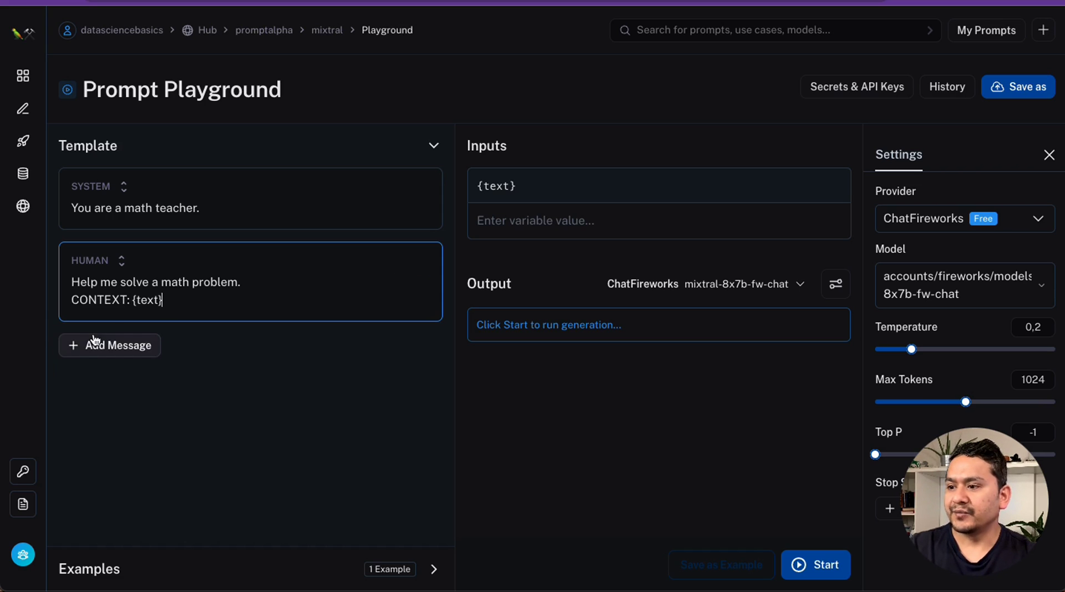
- Set the text variable to "i have 3 apples and 2 oranges. I eat 2 bananas, how many oranges are left ?" and run the prompt
{"action": "left_click", "coordinate": [521, 225]}
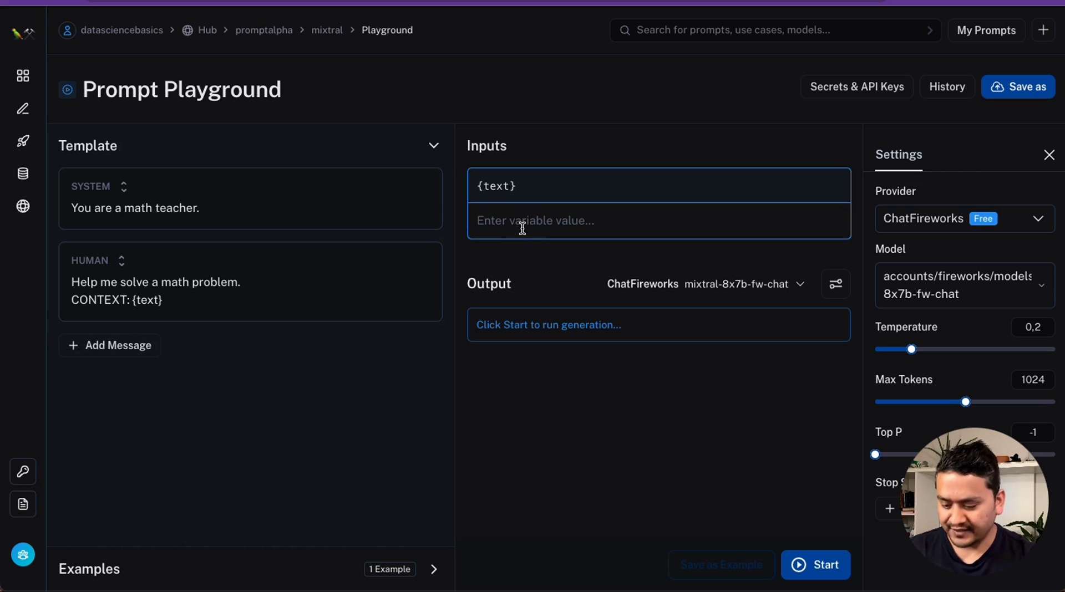
{"action": "type", "text": "i have 3 apples and 2 oranges. I eat 2 bananas, how many oranges are left ?"}
{"action": "left_click", "coordinate": [830, 577]}
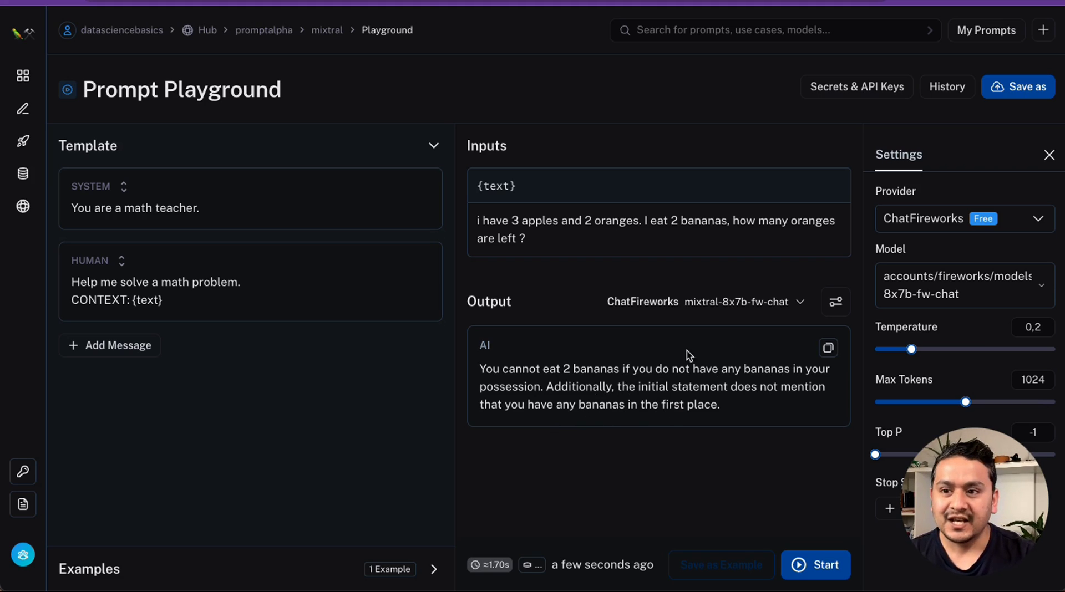
- Highlight the question's fruit statements and the model's answer while comparing them, and return to the LangSmith home page
{"action": "left_click", "coordinate": [644, 222]}
{"action": "left_click_drag", "start_coordinate": [644, 222], "coordinate": [461, 225]}
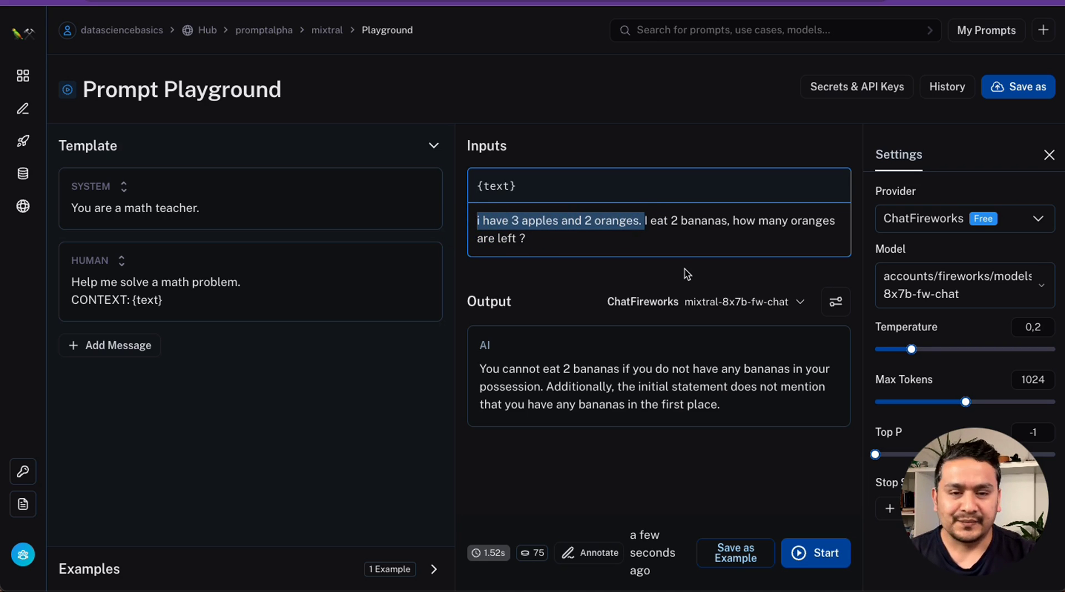
{"action": "left_click", "coordinate": [719, 263]}
{"action": "left_click_drag", "start_coordinate": [532, 233], "coordinate": [482, 222]}
{"action": "left_click_drag", "start_coordinate": [641, 221], "coordinate": [725, 222]}
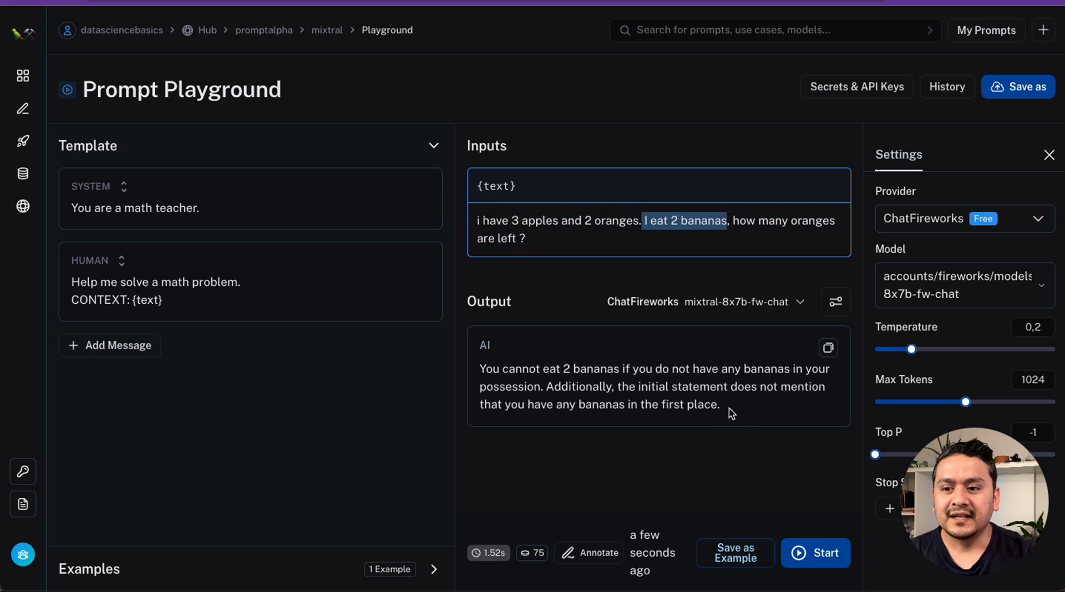
{"action": "left_click_drag", "start_coordinate": [730, 415], "coordinate": [493, 369]}
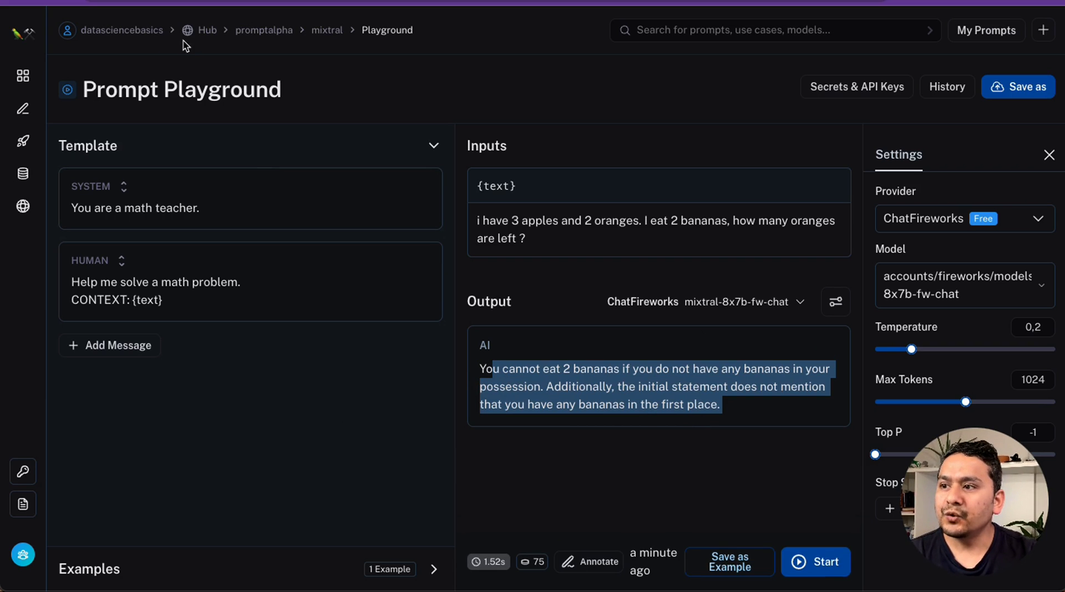
{"action": "left_click", "coordinate": [139, 33]}
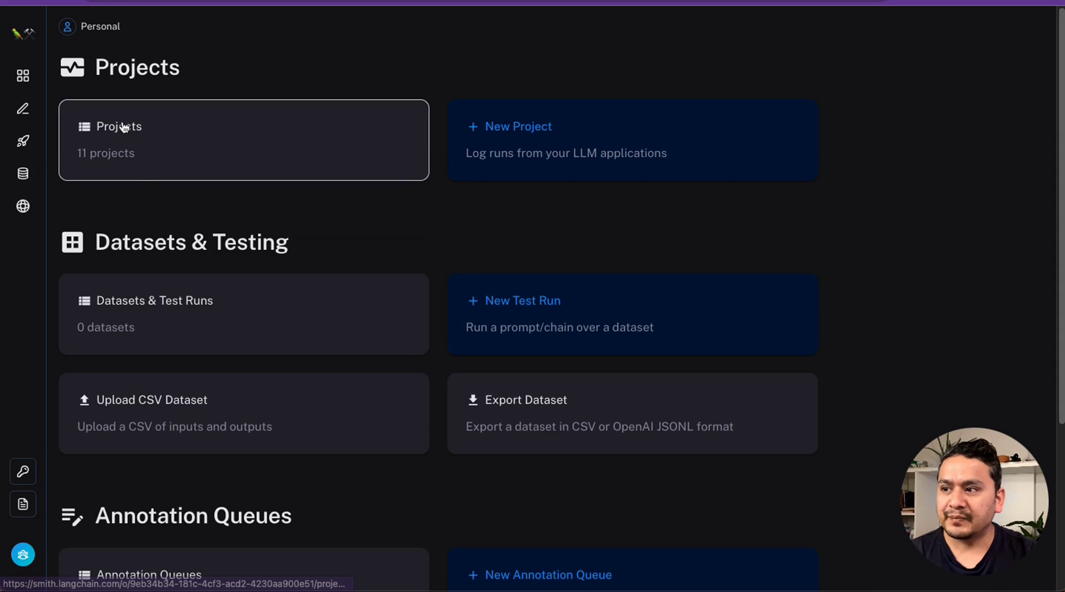
- Open the most recent trace in the playground project and highlight its input question and AI output
{"action": "left_click", "coordinate": [128, 157]}
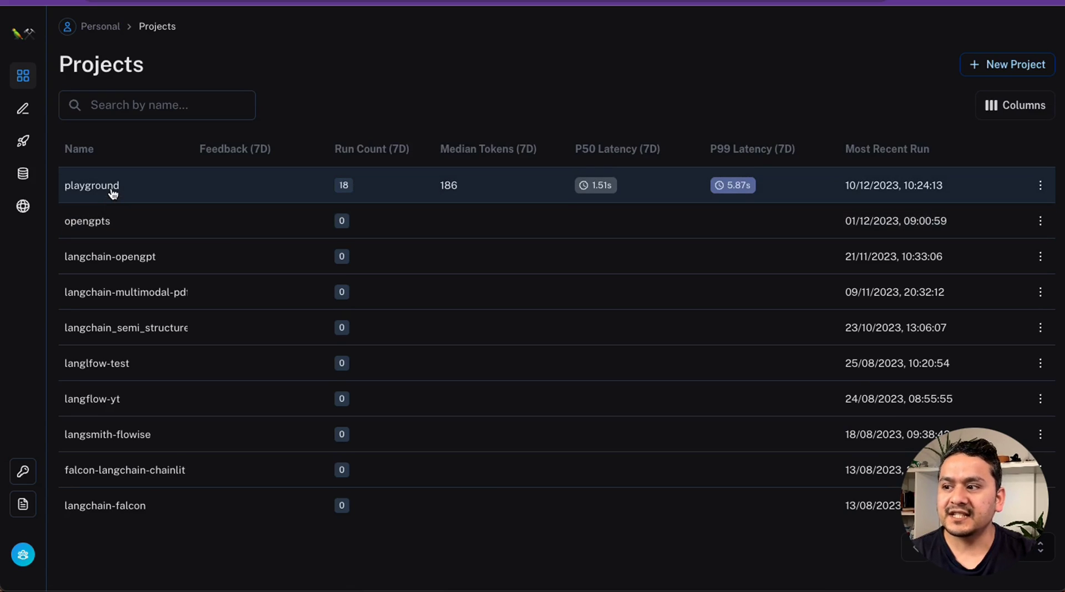
{"action": "left_click", "coordinate": [189, 188]}
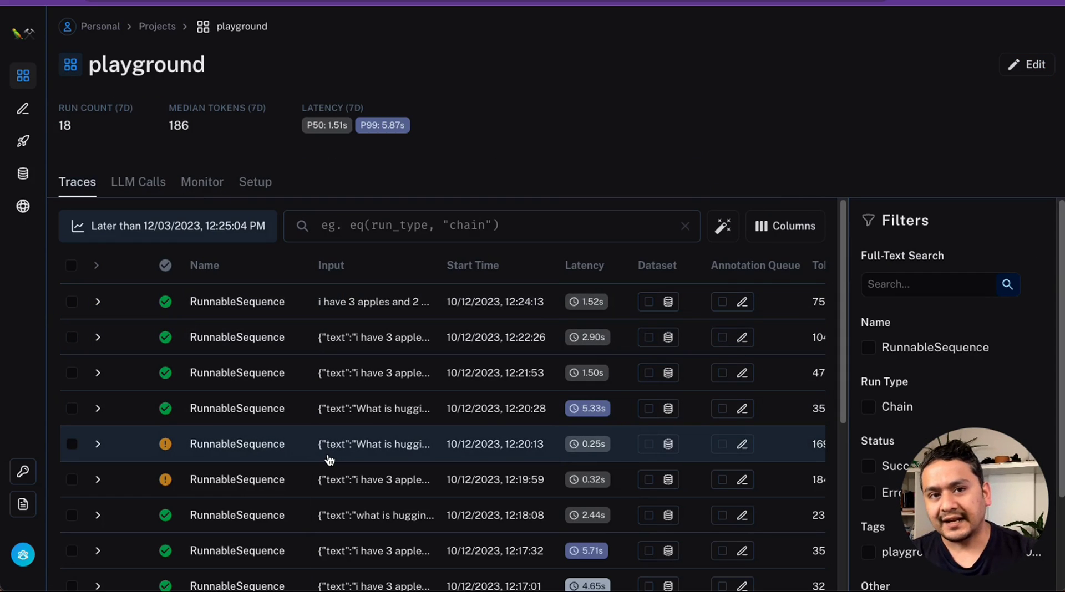
{"action": "left_click", "coordinate": [326, 304]}
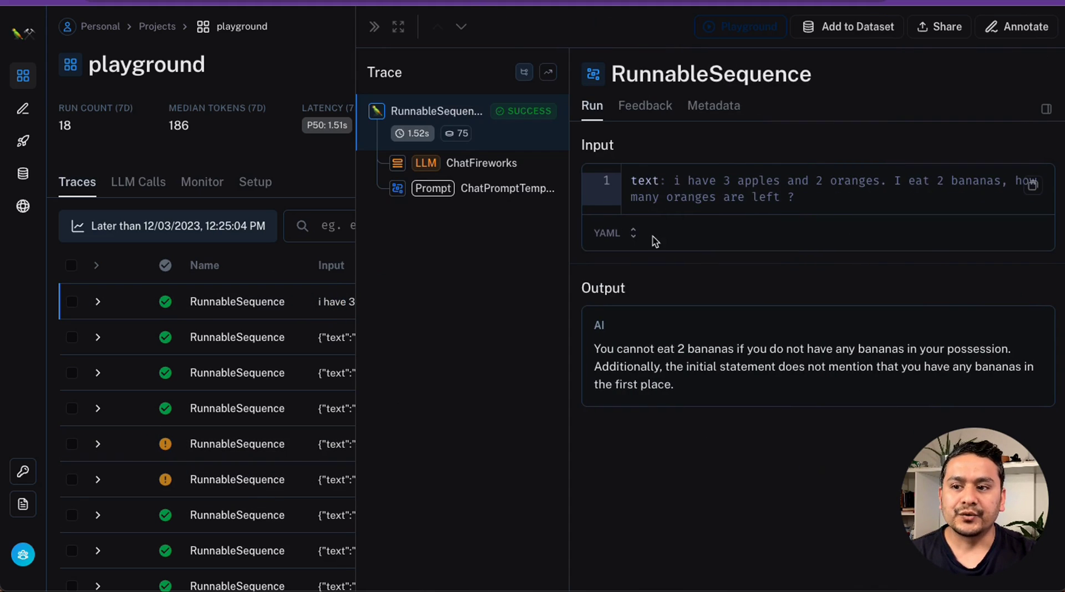
{"action": "left_click", "coordinate": [632, 178]}
{"action": "left_click_drag", "start_coordinate": [631, 177], "coordinate": [713, 324]}
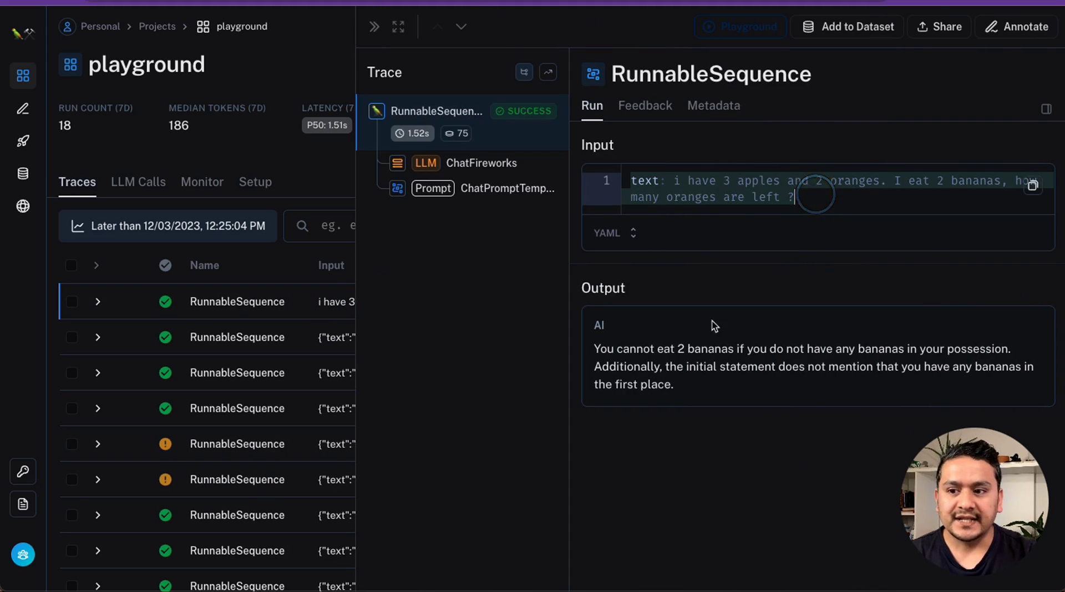
{"action": "mouse_move", "coordinate": [677, 383]}
{"action": "left_mouse_down"}
{"action": "mouse_move", "coordinate": [589, 366]}
{"action": "mouse_move", "coordinate": [581, 344]}
{"action": "left_mouse_up"}
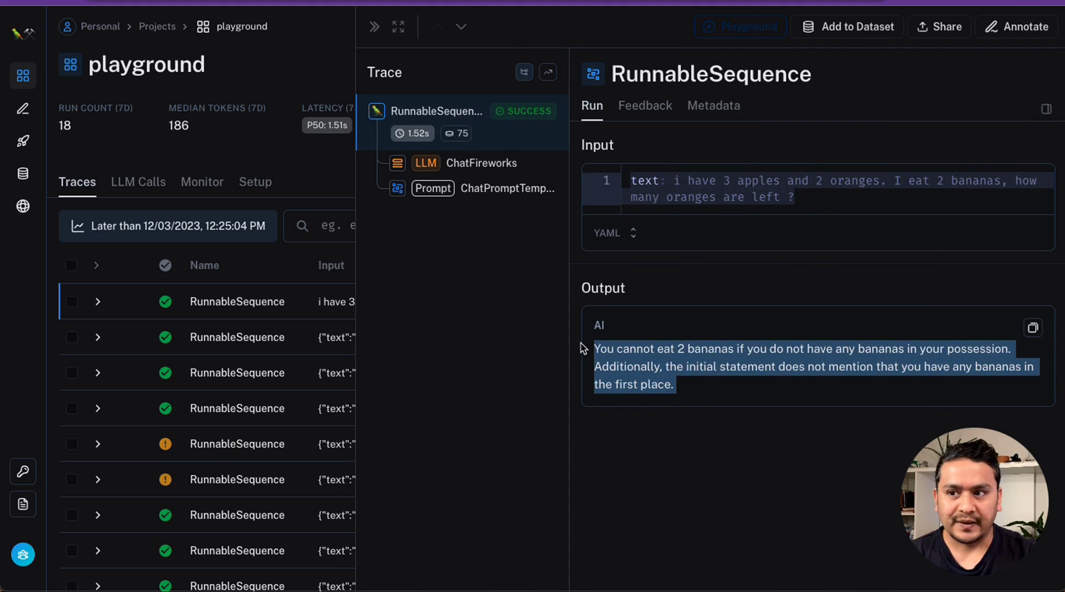
- Examine the metadata of the trace's ChatPromptTemplate prompt and its ChatFireworks LLM call, including the invocation parameters
{"action": "left_click", "coordinate": [463, 192]}
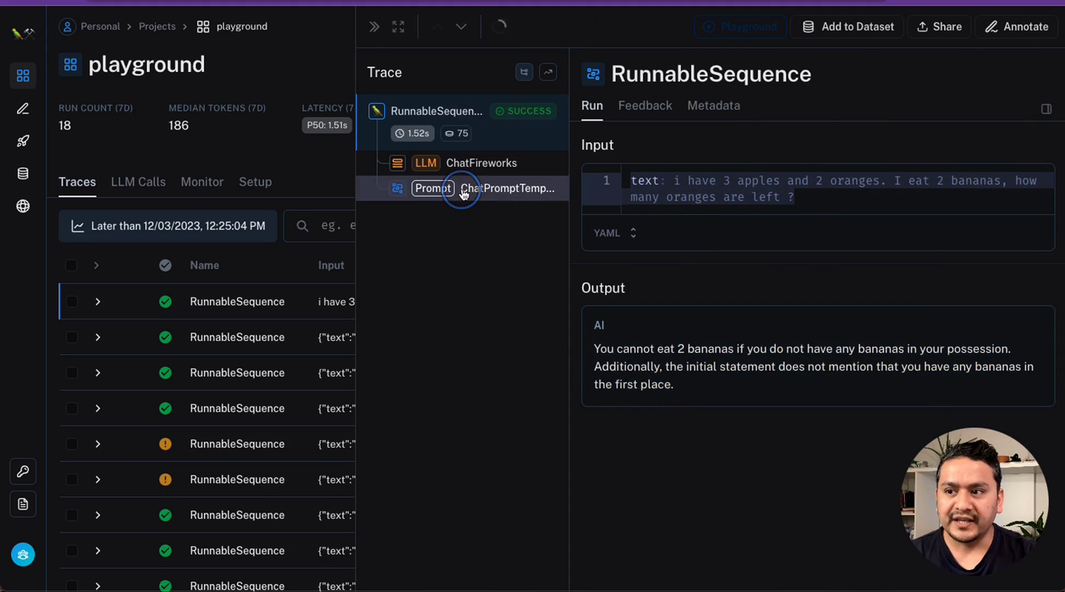
{"action": "left_click", "coordinate": [643, 111]}
{"action": "left_click", "coordinate": [715, 114]}
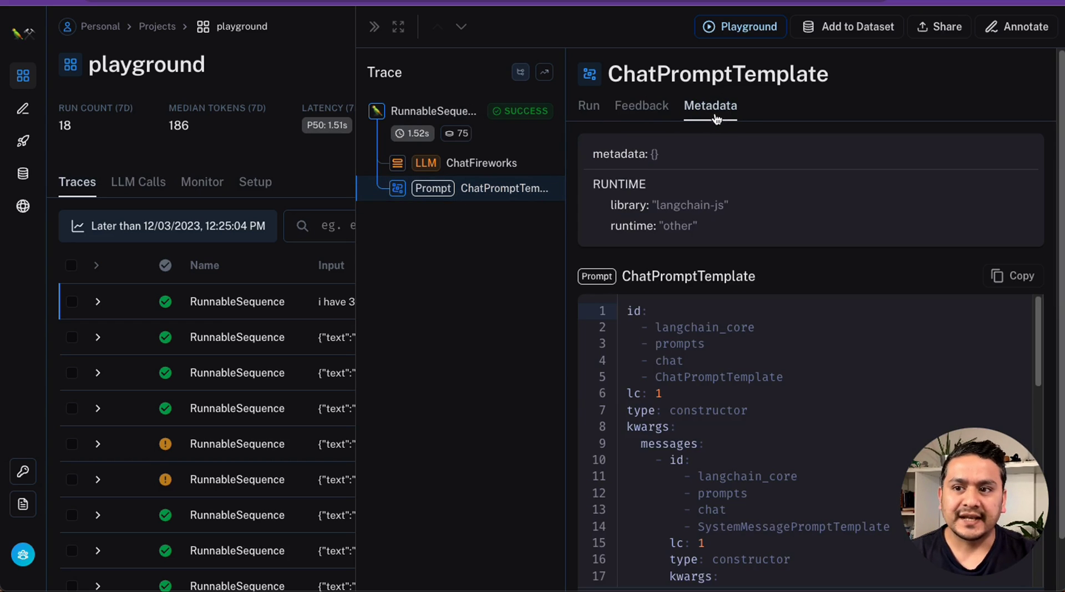
{"action": "scroll", "coordinate": [716, 241], "scroll_direction": "down", "scroll_amount": 1}
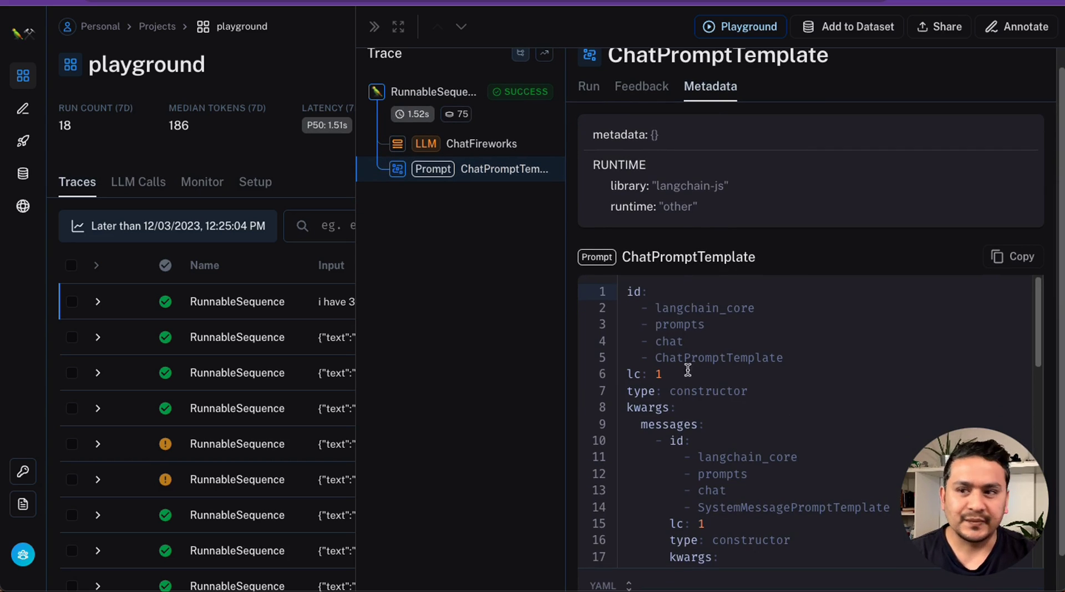
{"action": "left_click", "coordinate": [468, 146]}
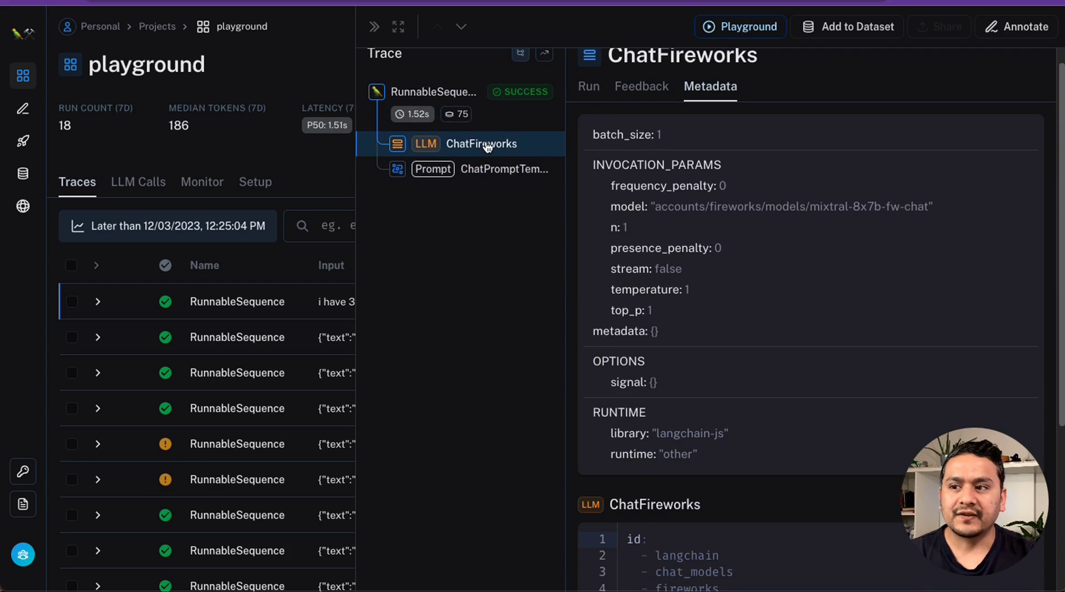
{"action": "scroll", "coordinate": [724, 238], "scroll_direction": "down", "scroll_amount": 5}
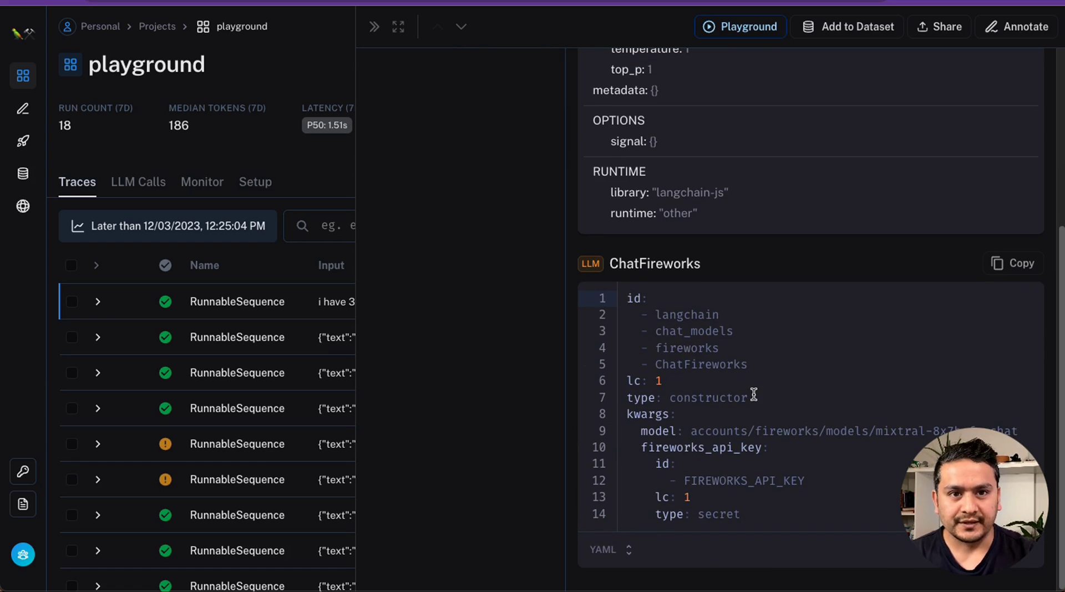
{"action": "scroll", "coordinate": [727, 377], "scroll_direction": "up", "scroll_amount": 5}
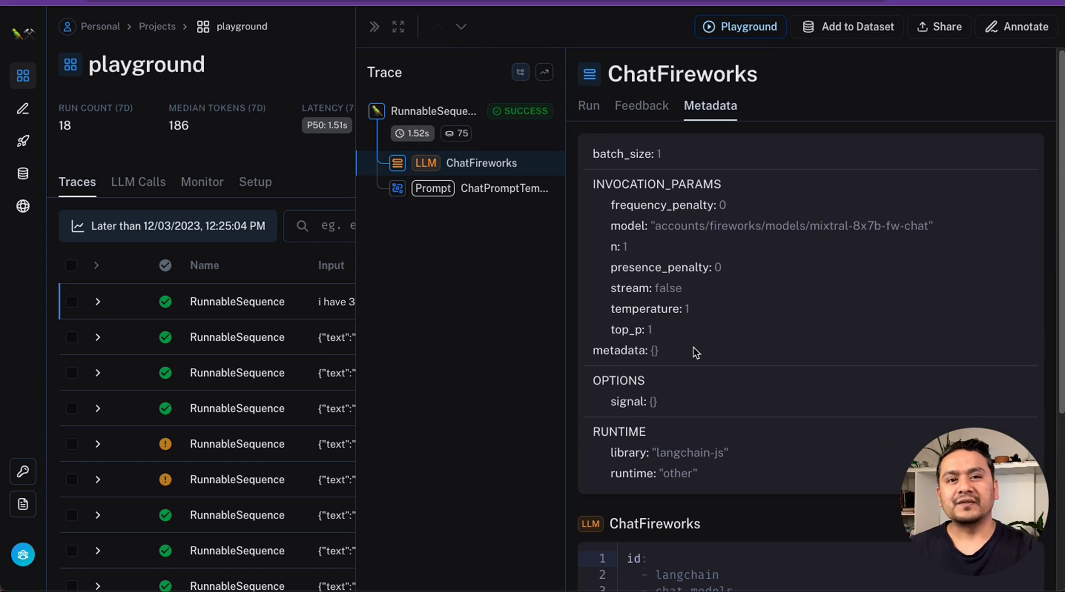